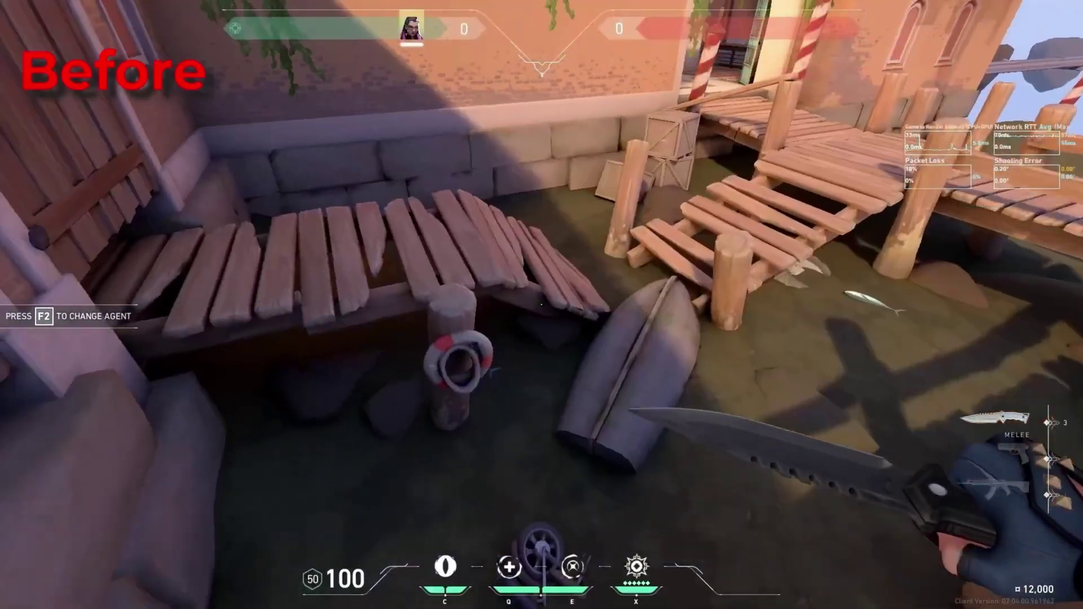
Step: Move forward in the VALORANT range, switch to the Vandal and shoot several targets
key(w)
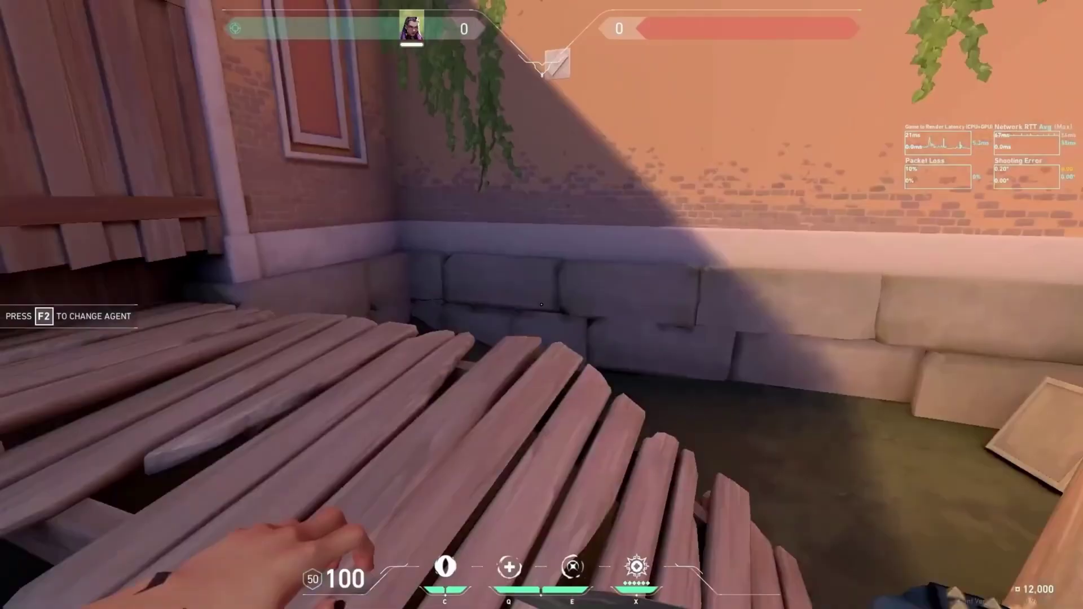
key(1)
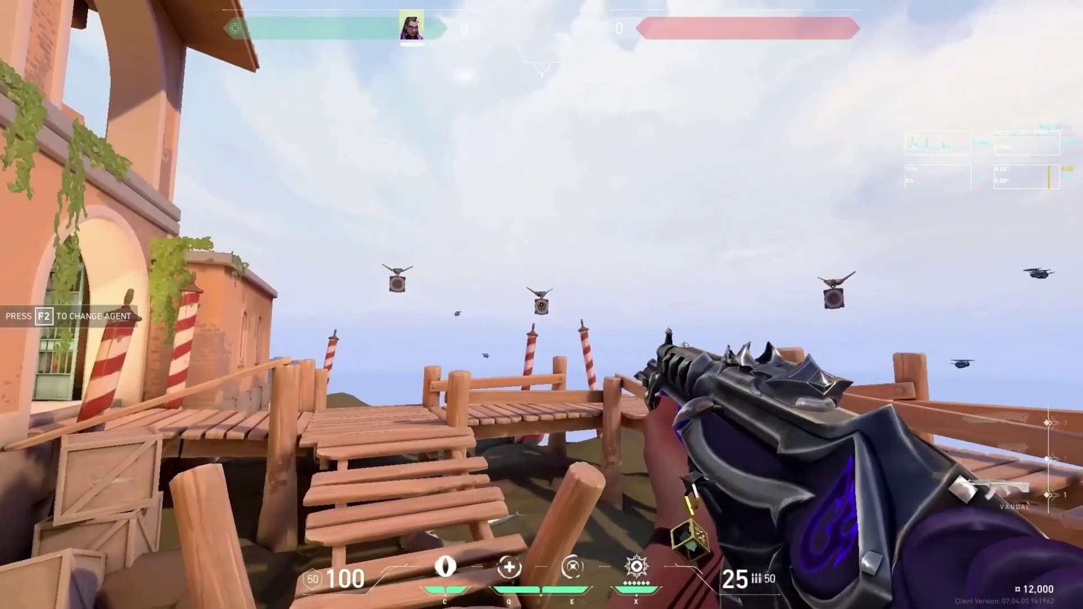
click(542, 305)
click(542, 305)
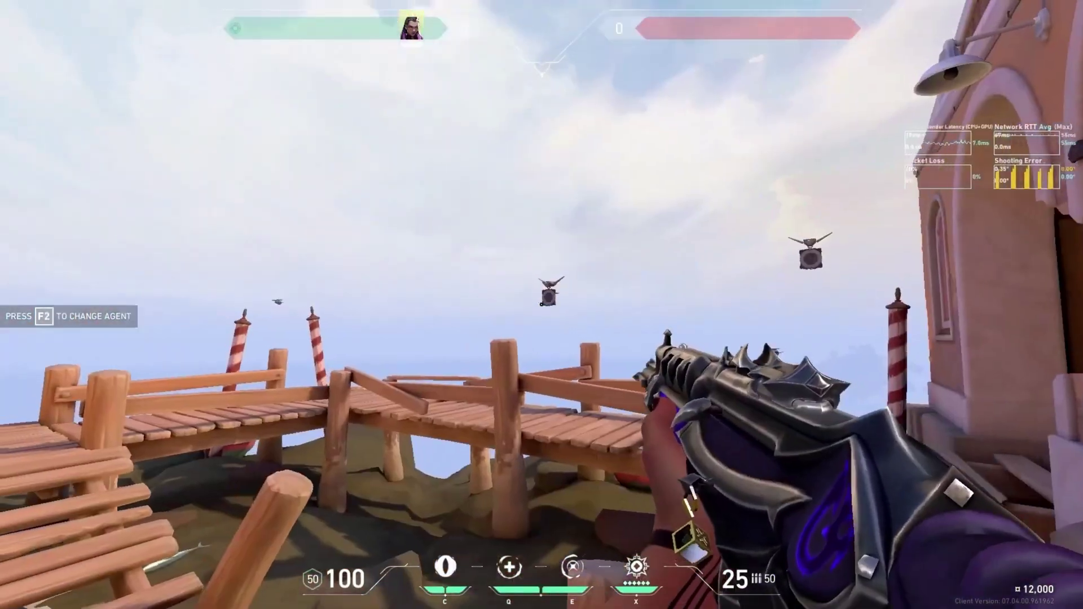
click(542, 305)
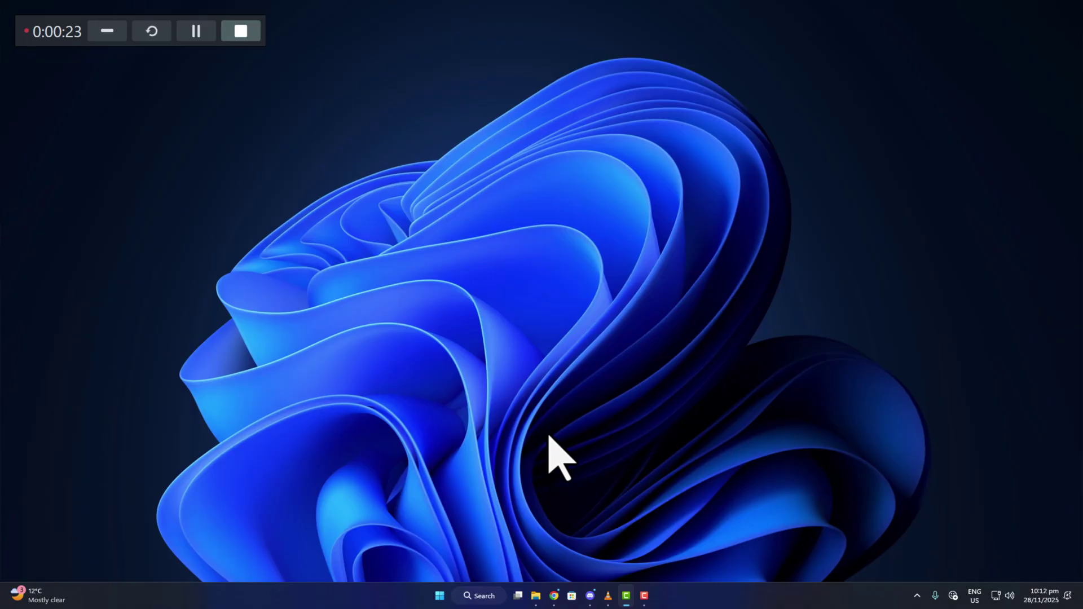
Step: Refresh the desktop and search Windows for 'restore'
right_click(381, 297)
click(443, 345)
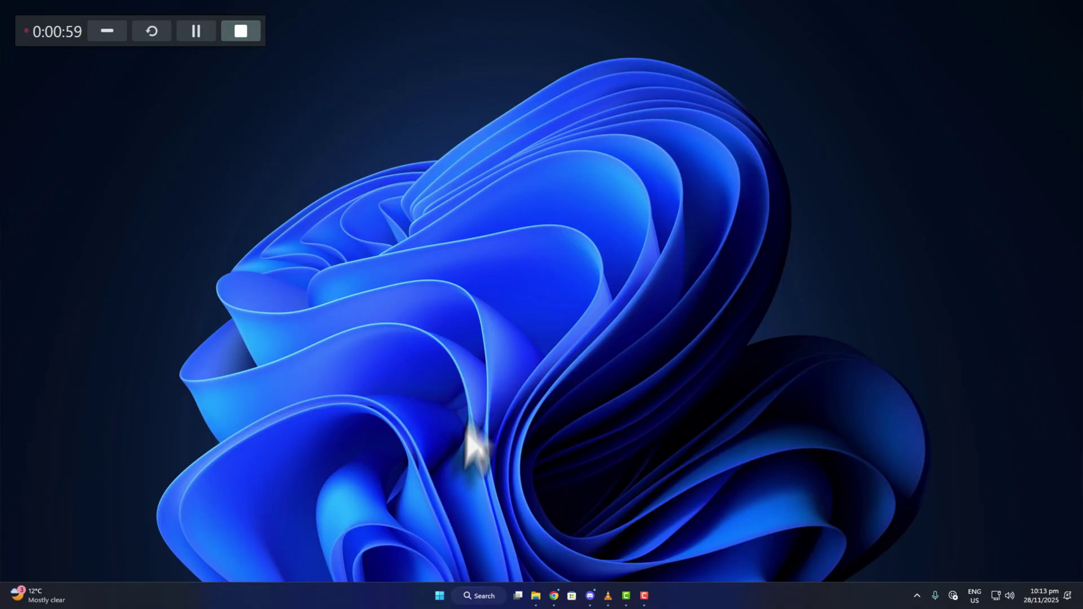
click(482, 594)
text(restore)
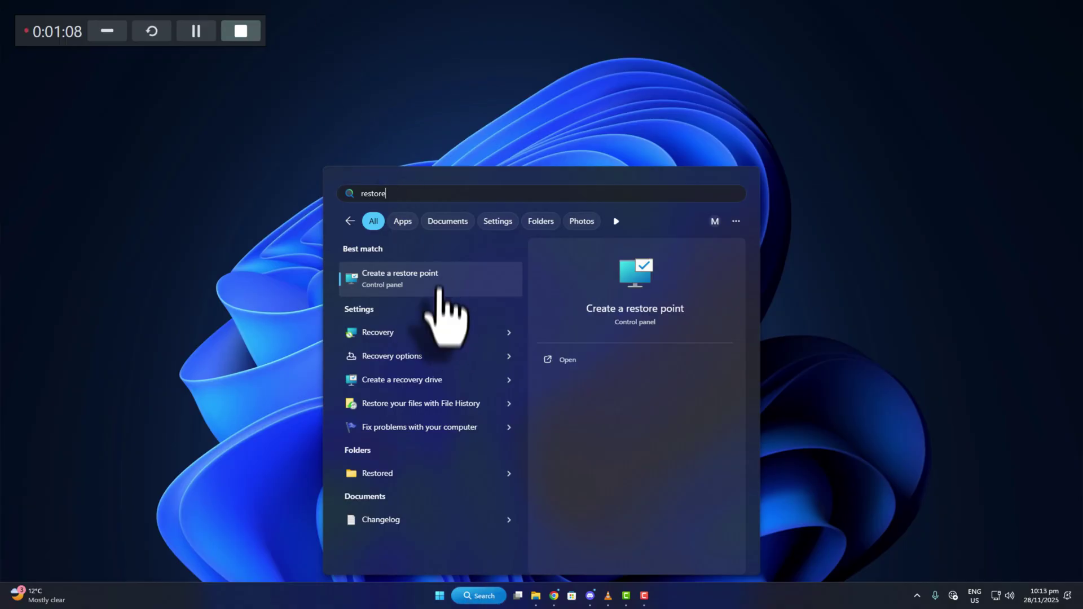
Step: Turn on system protection for the Games (D:) drive in System Properties
click(439, 285)
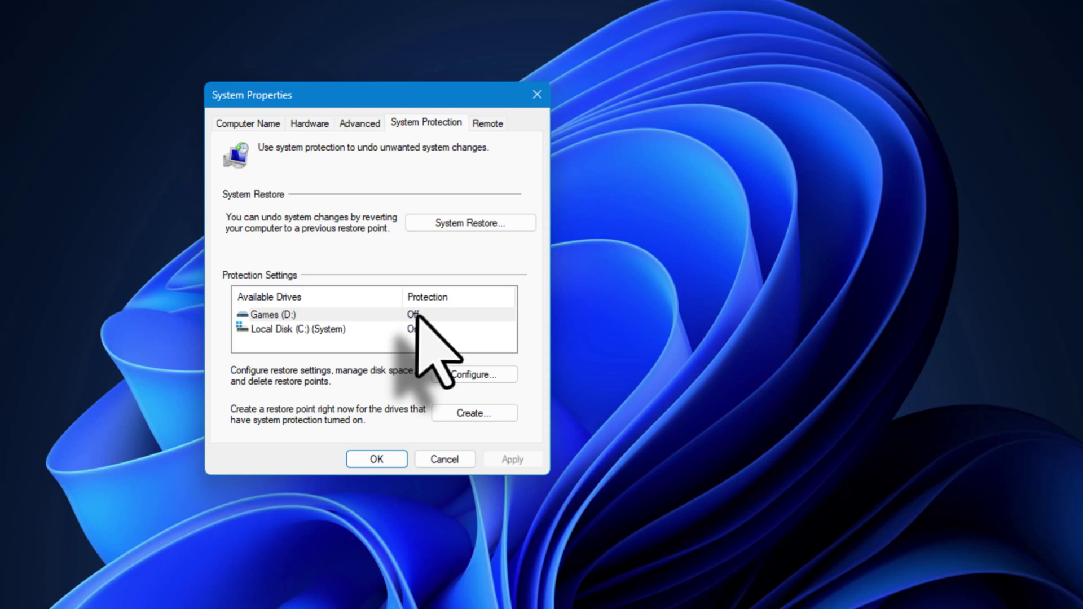
click(415, 317)
click(403, 330)
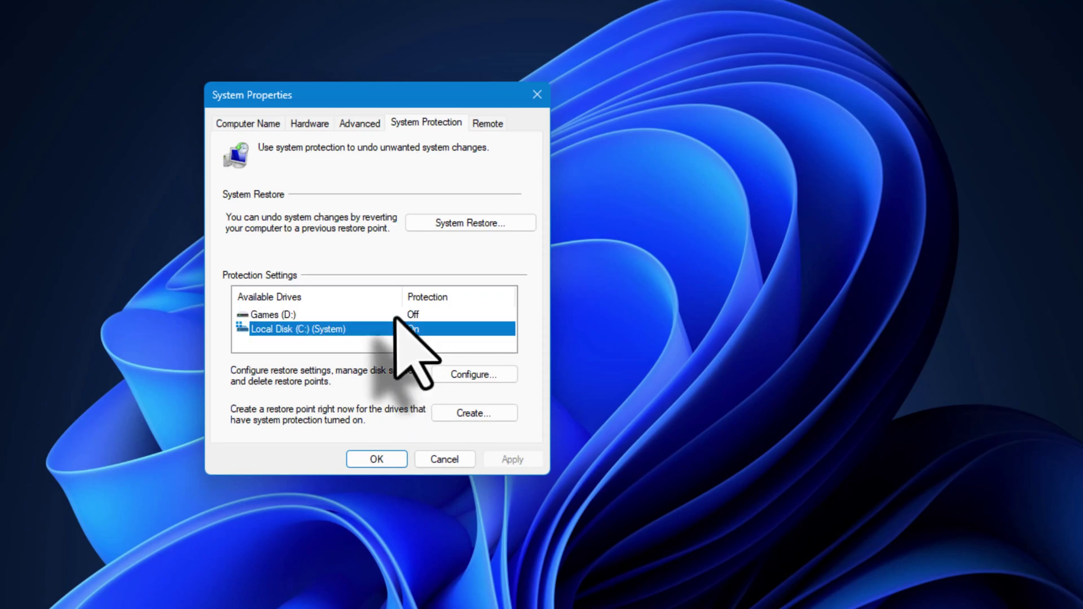
click(431, 315)
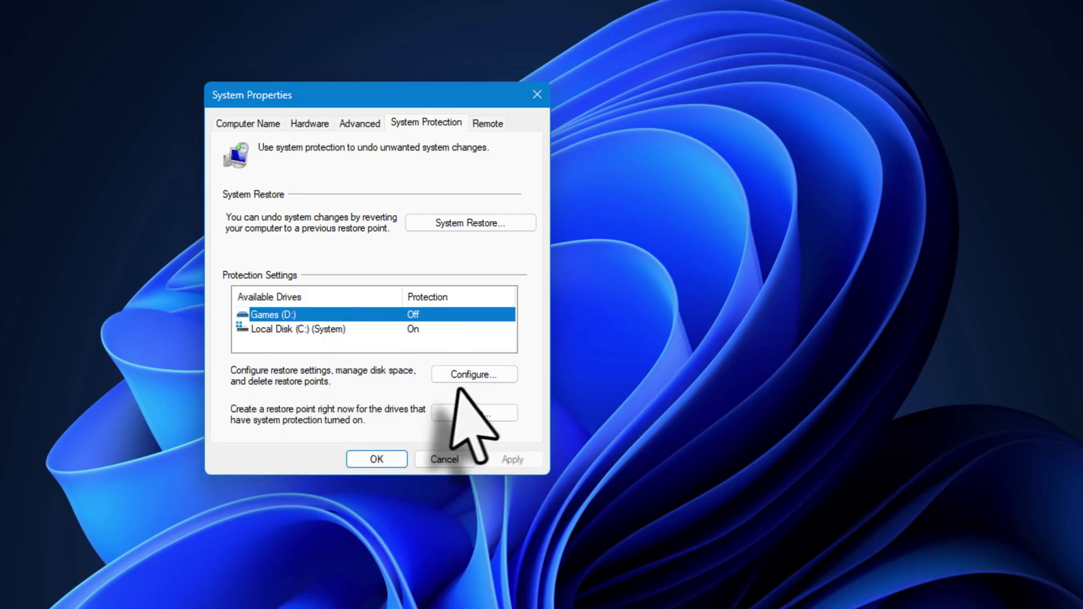
click(474, 375)
click(325, 216)
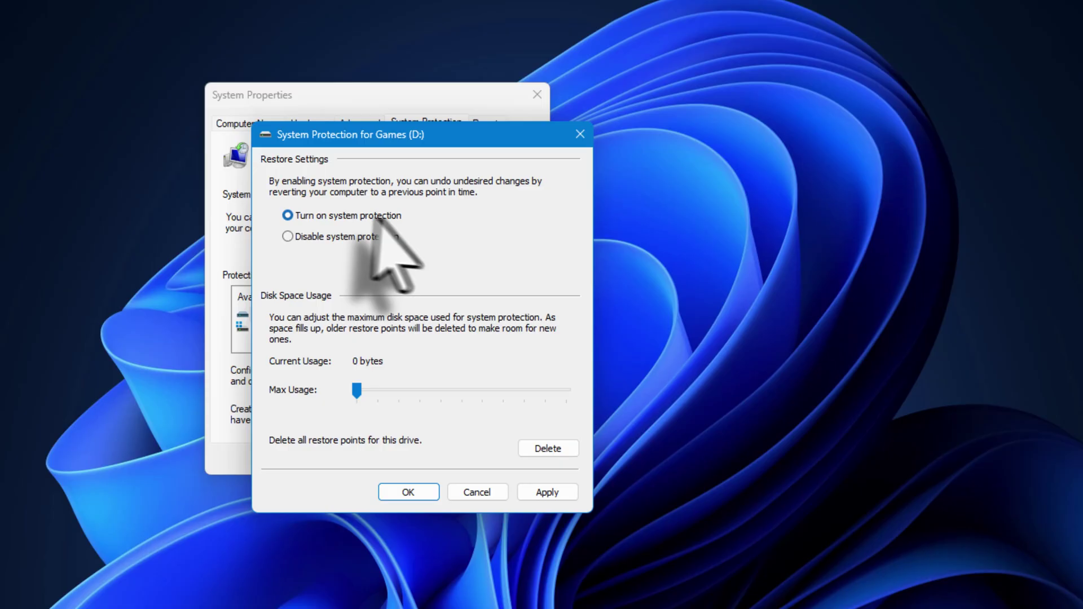
click(547, 492)
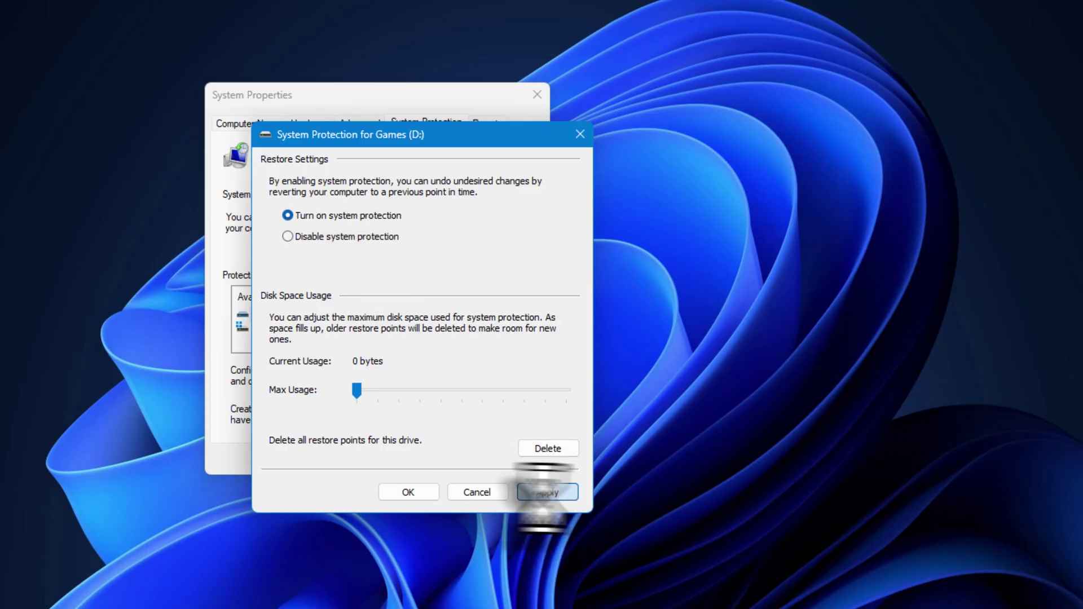
click(409, 491)
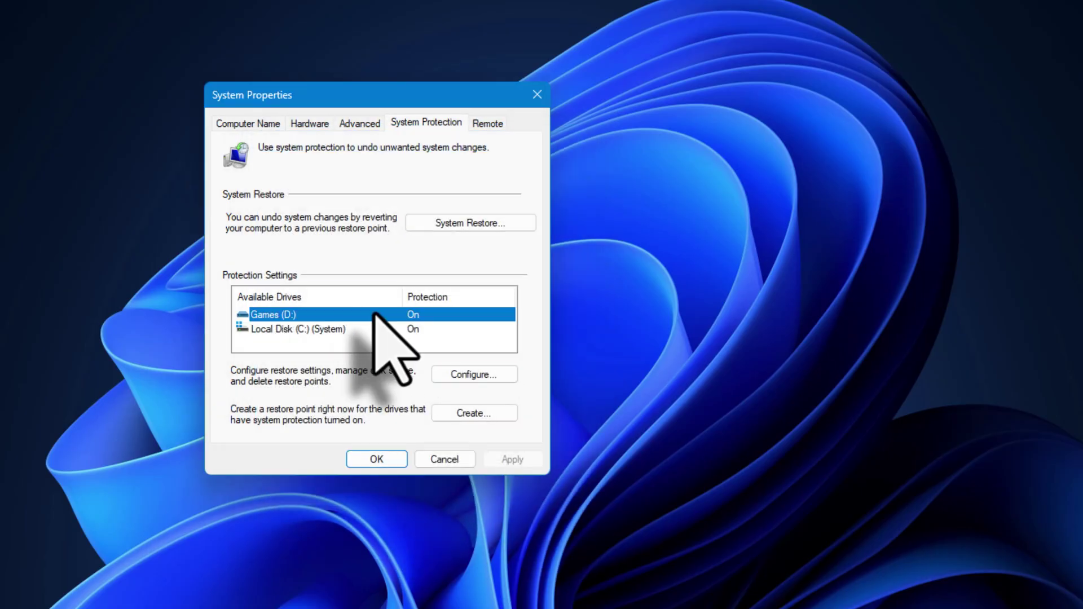
Step: Create a new restore point with the 'Valorant optimization' description
click(477, 415)
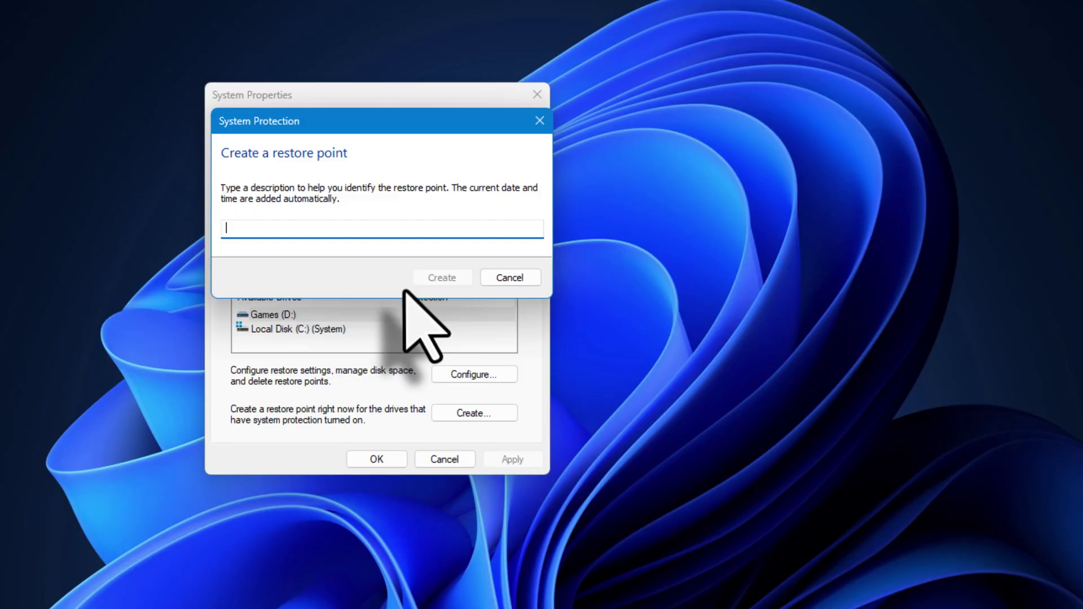
text(Valorant optimization)
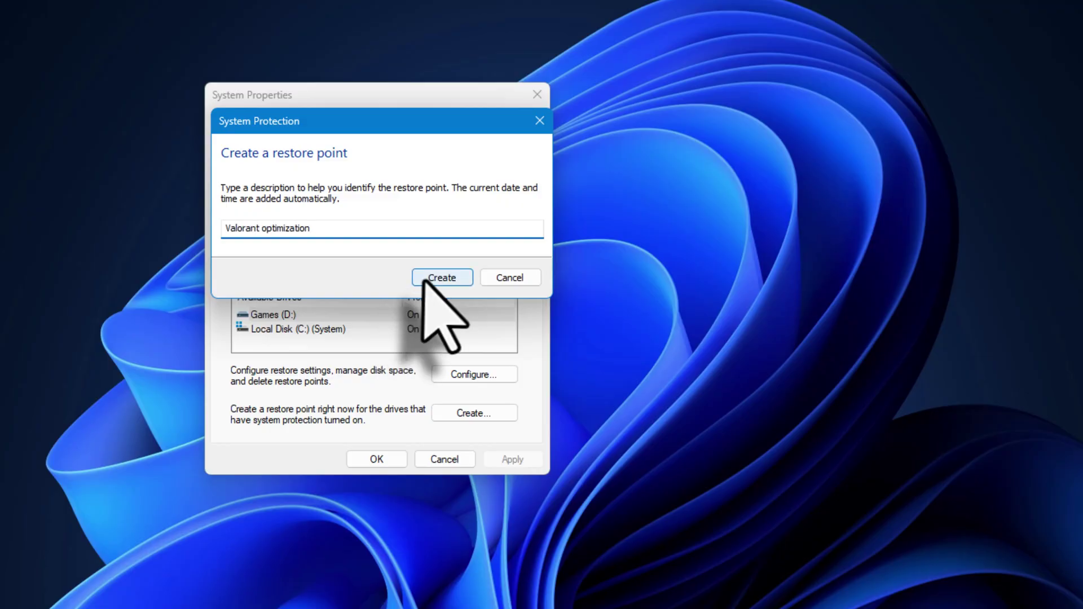
click(429, 276)
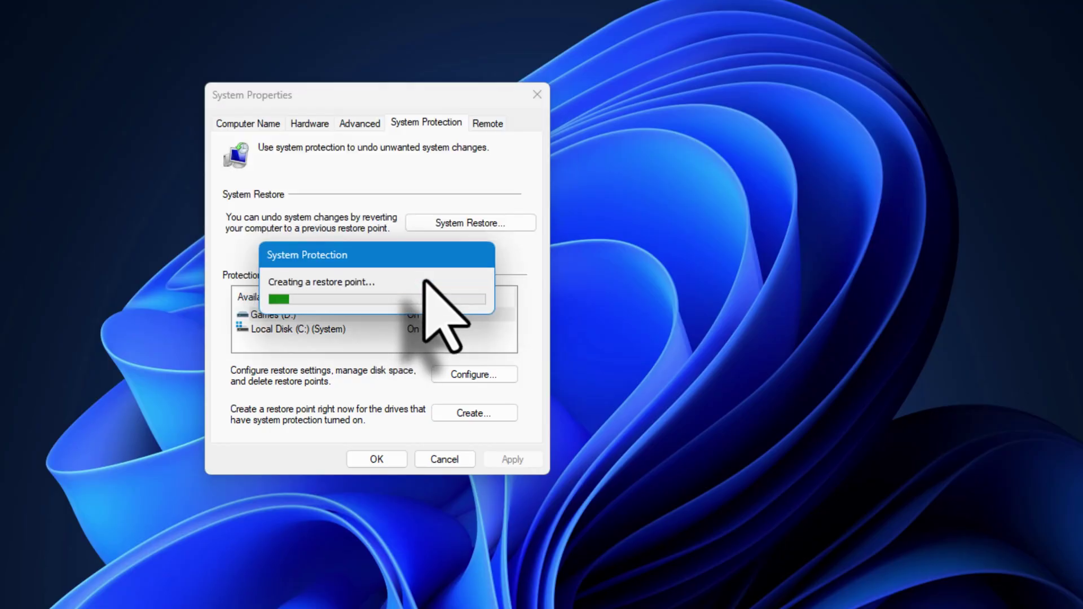
drag(553, 261, 689, 261)
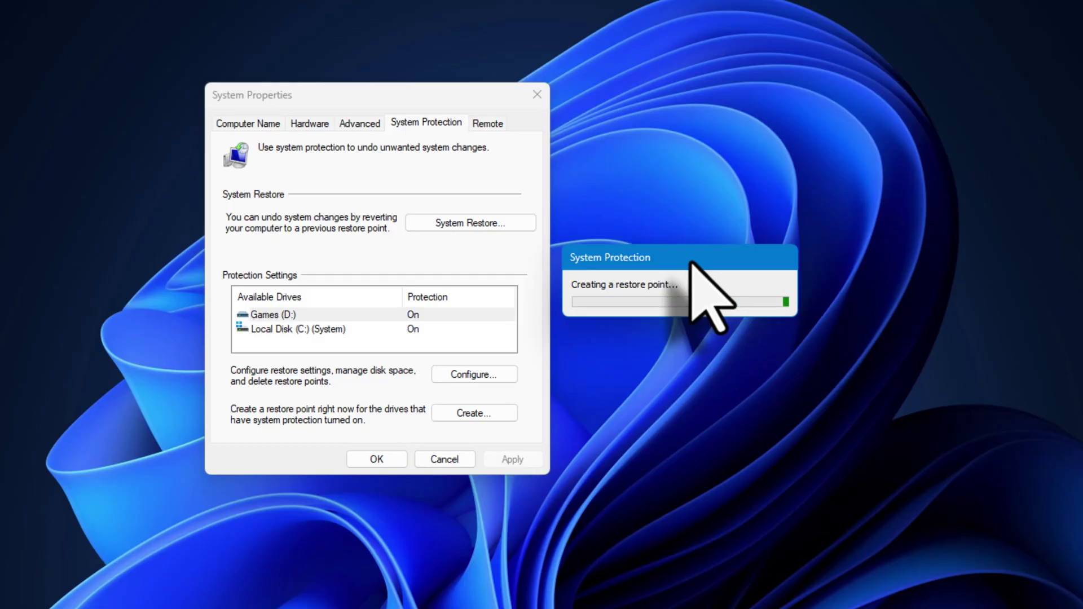
Step: Check that System Restore lists the Valorant optimization restore point, then cancel and close System Properties
click(476, 290)
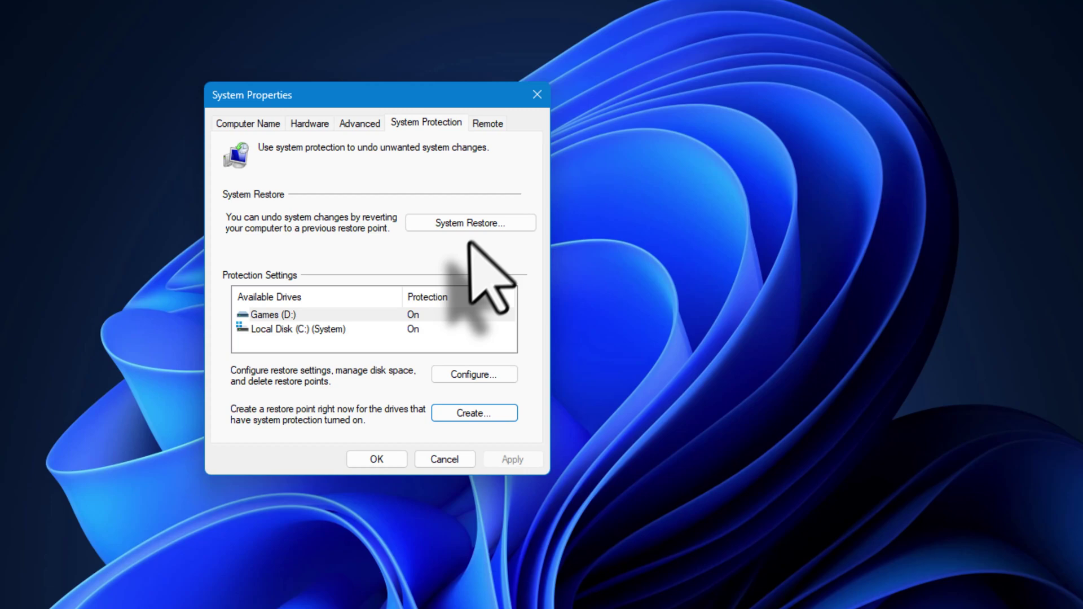
click(468, 223)
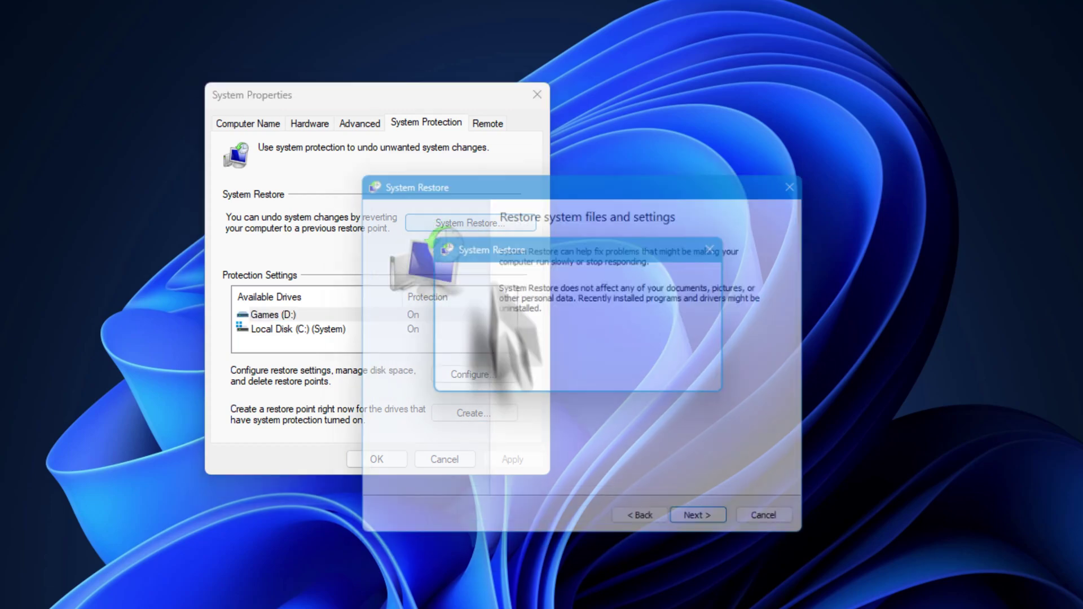
click(700, 531)
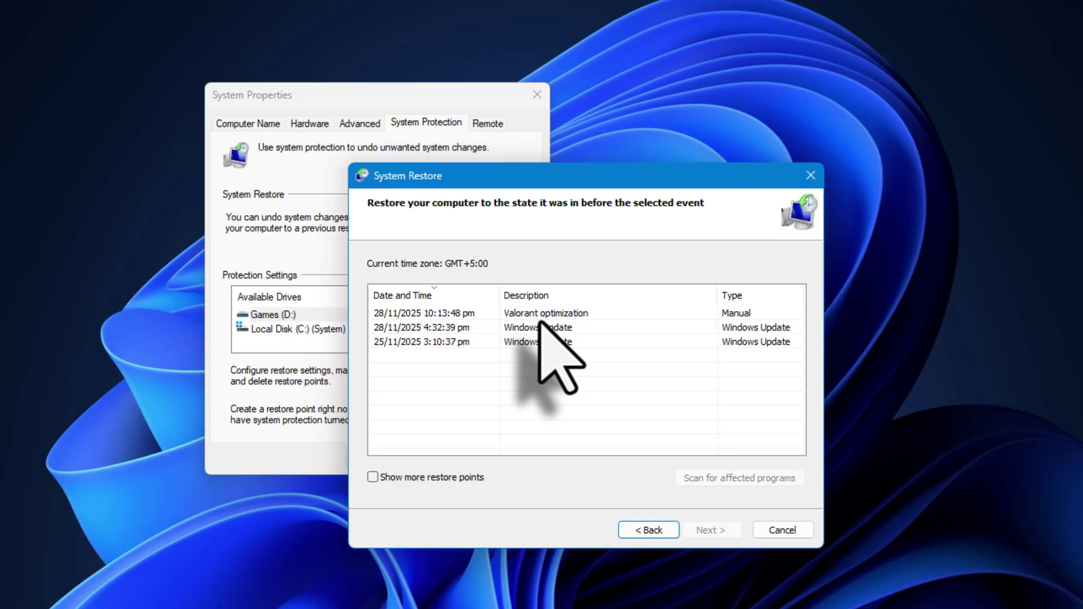
click(466, 478)
click(466, 478)
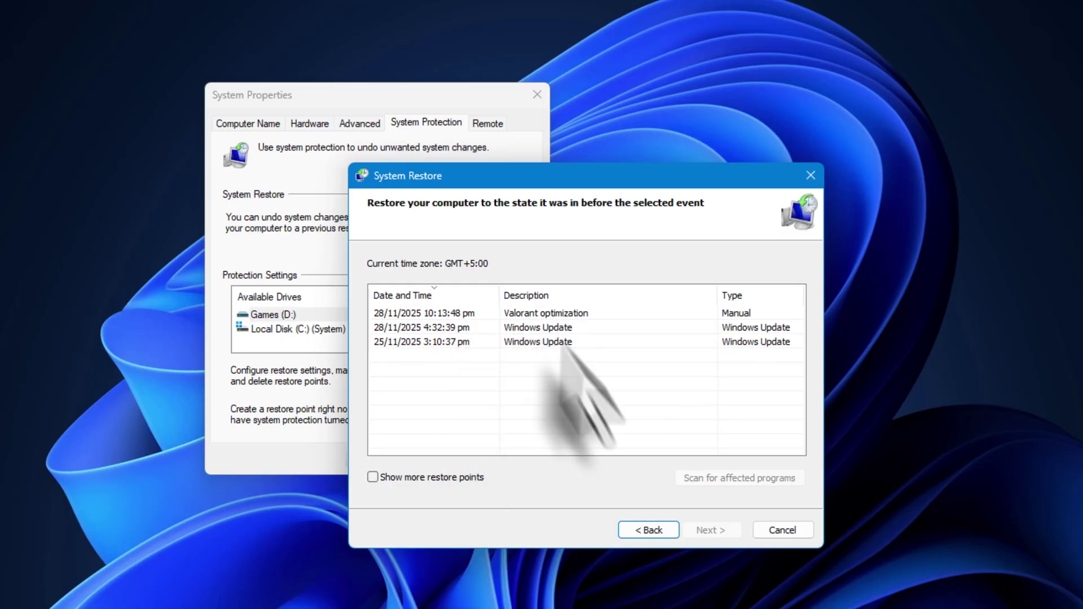
click(544, 314)
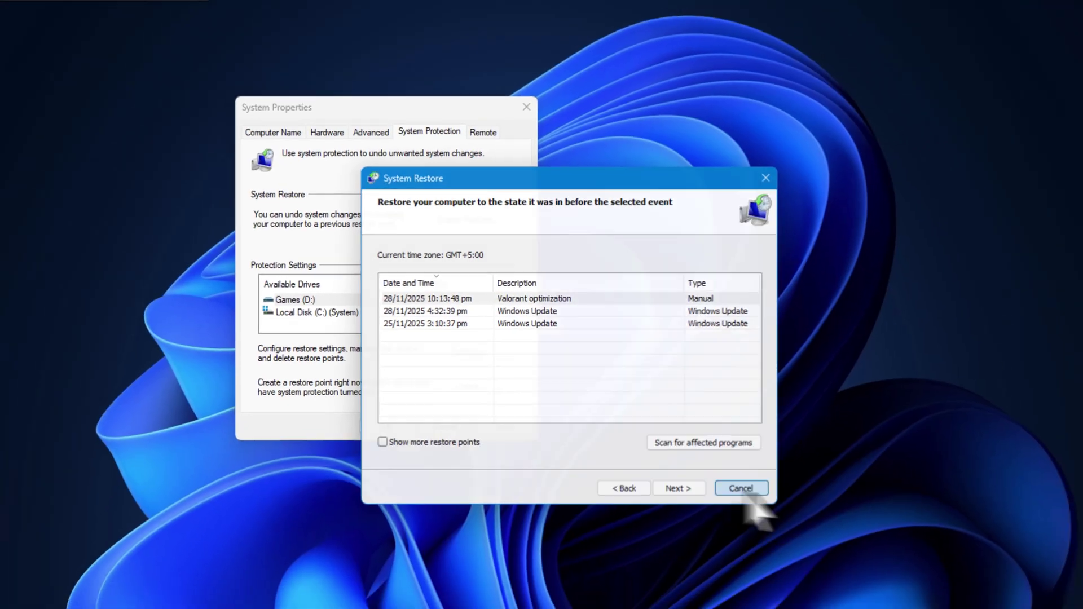
click(741, 488)
click(435, 430)
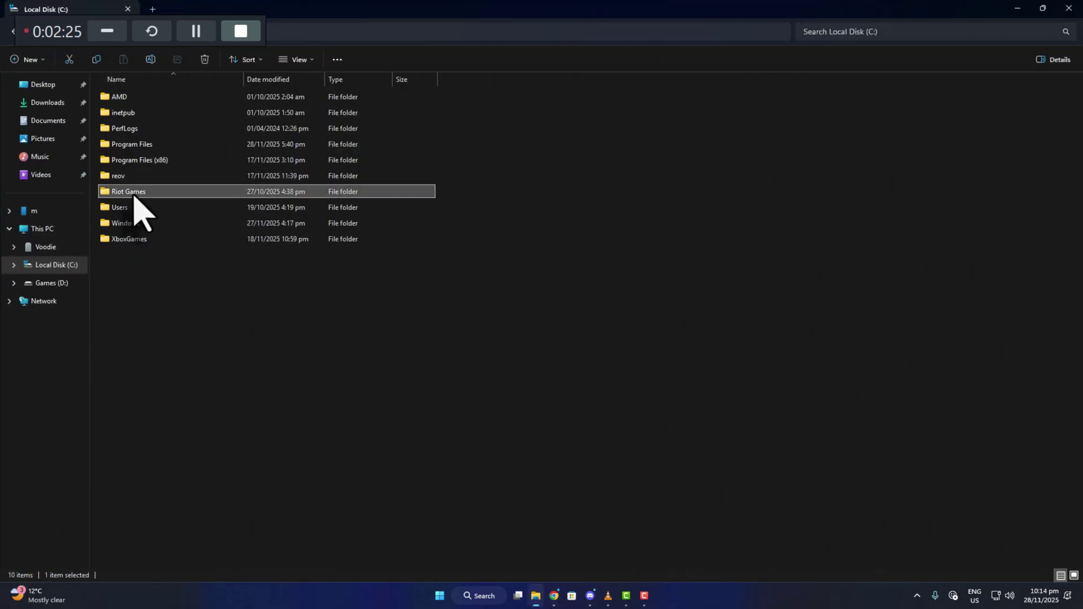
Step: Navigate to C:\Riot Games\VALORANT\live in File Explorer
double_click(132, 193)
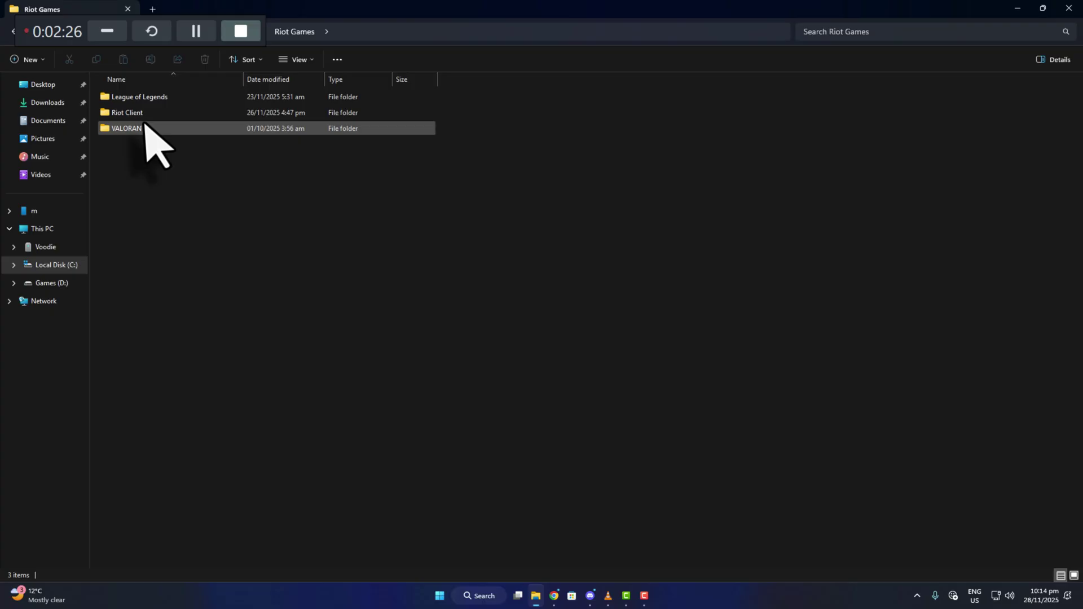
double_click(131, 114)
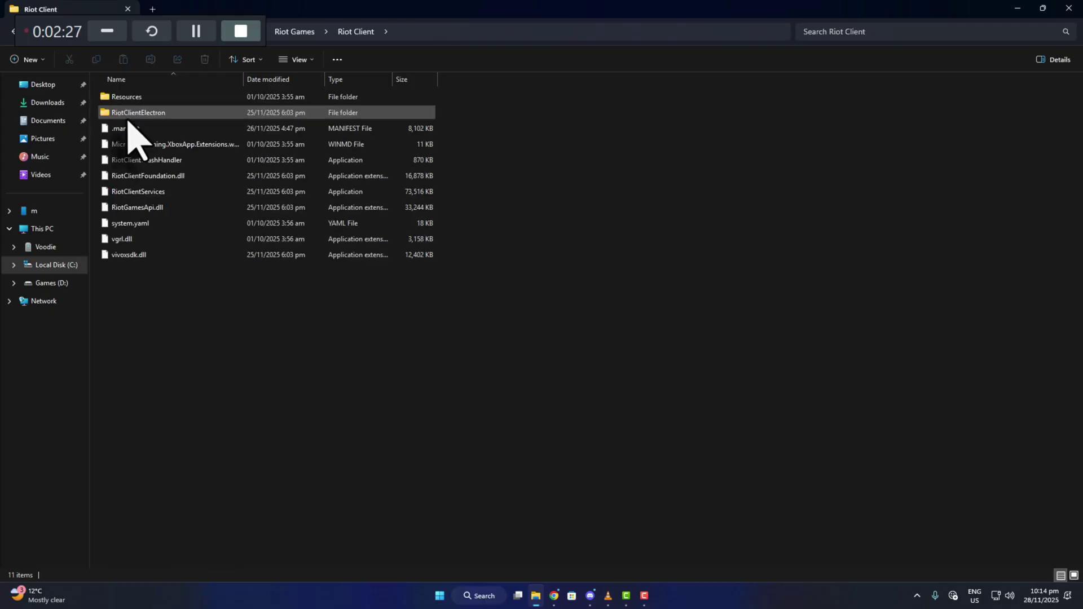
key(alt+Left)
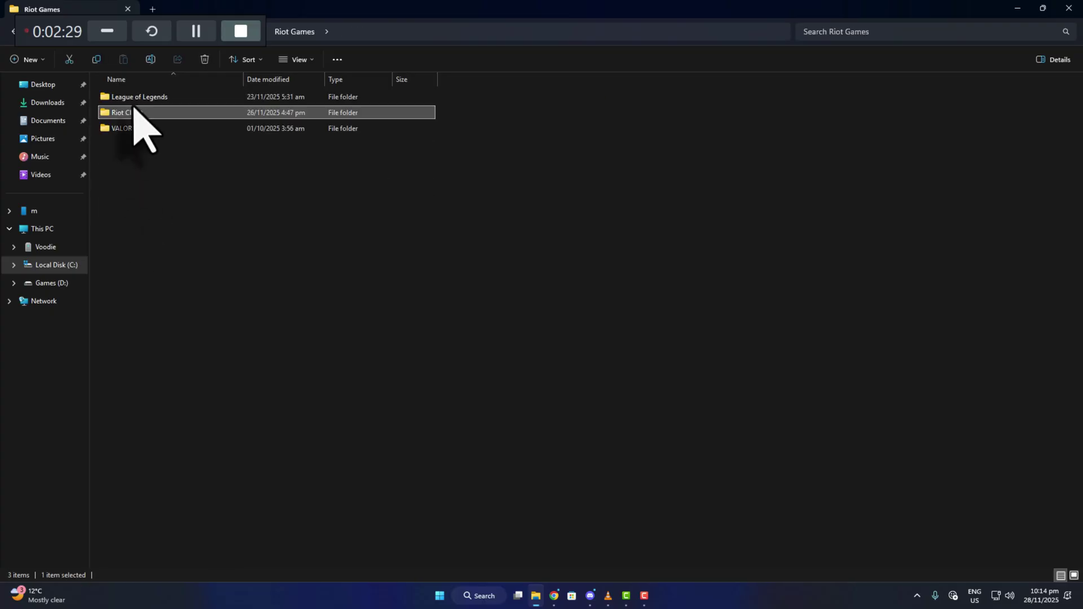
double_click(133, 129)
double_click(119, 99)
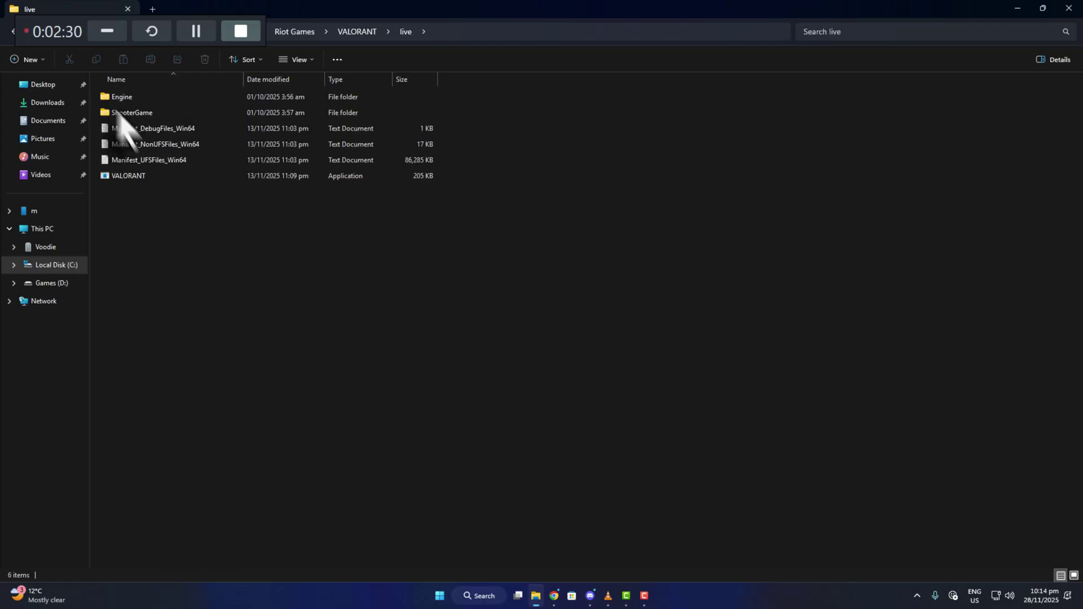
Step: Disable full-screen optimisations for all users on the VALORANT application's Compatibility settings
right_click(138, 176)
click(195, 365)
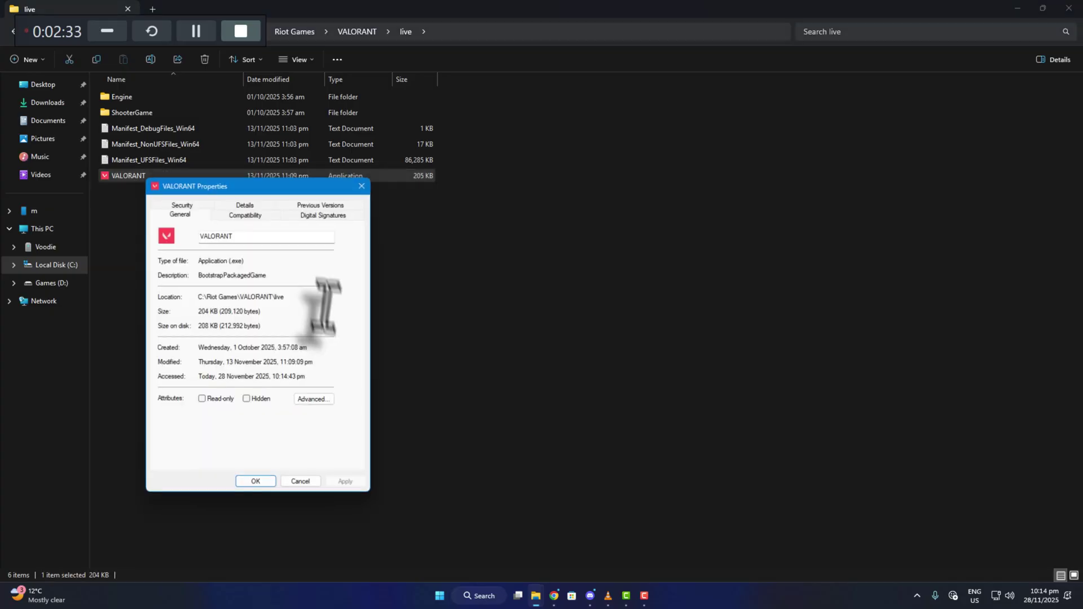
click(252, 216)
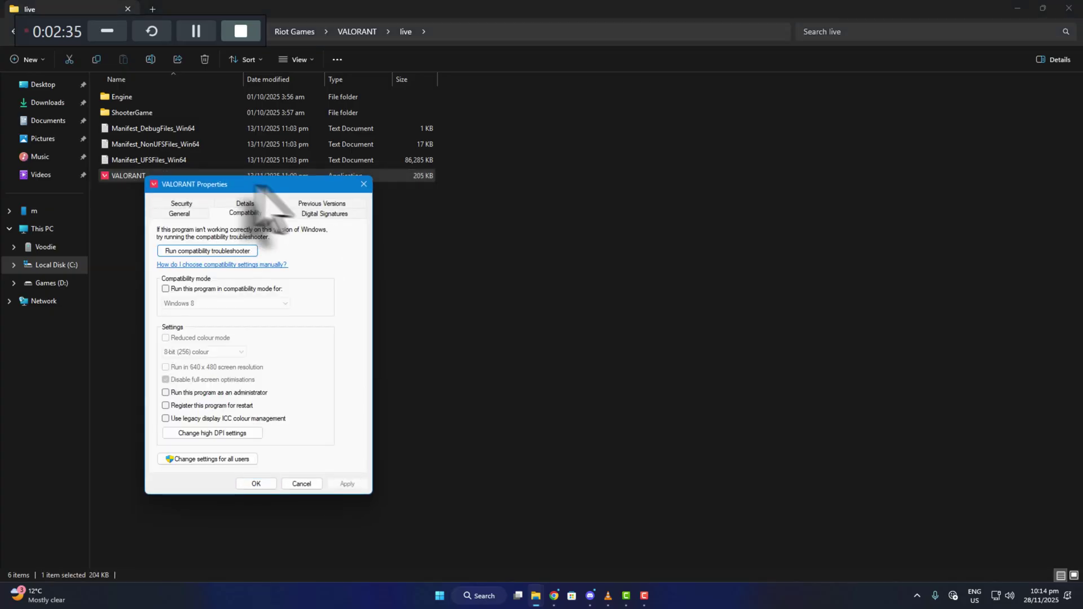
drag(252, 186, 516, 189)
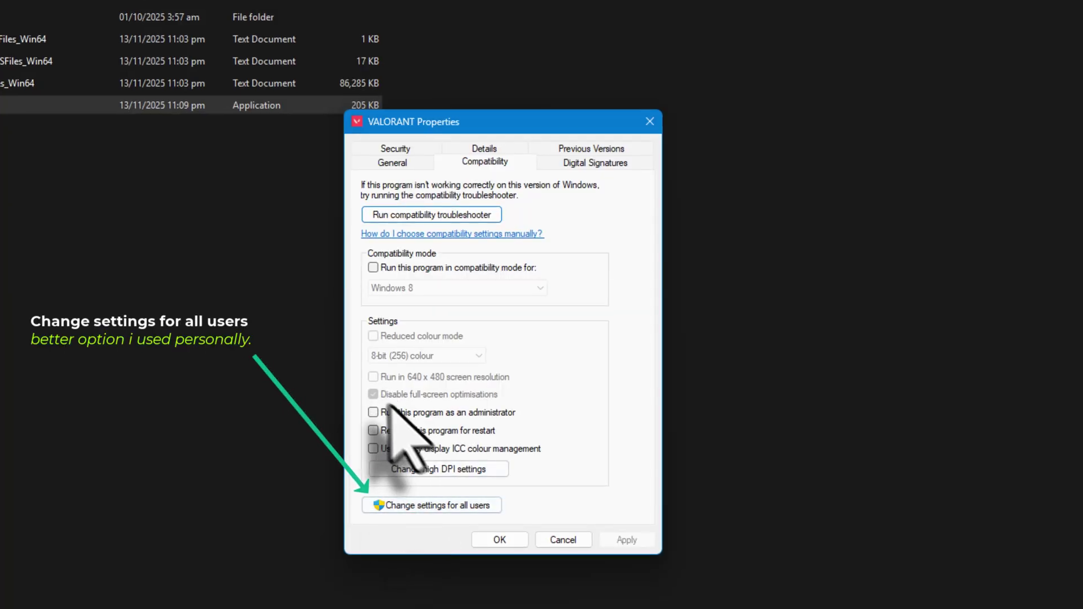
click(416, 507)
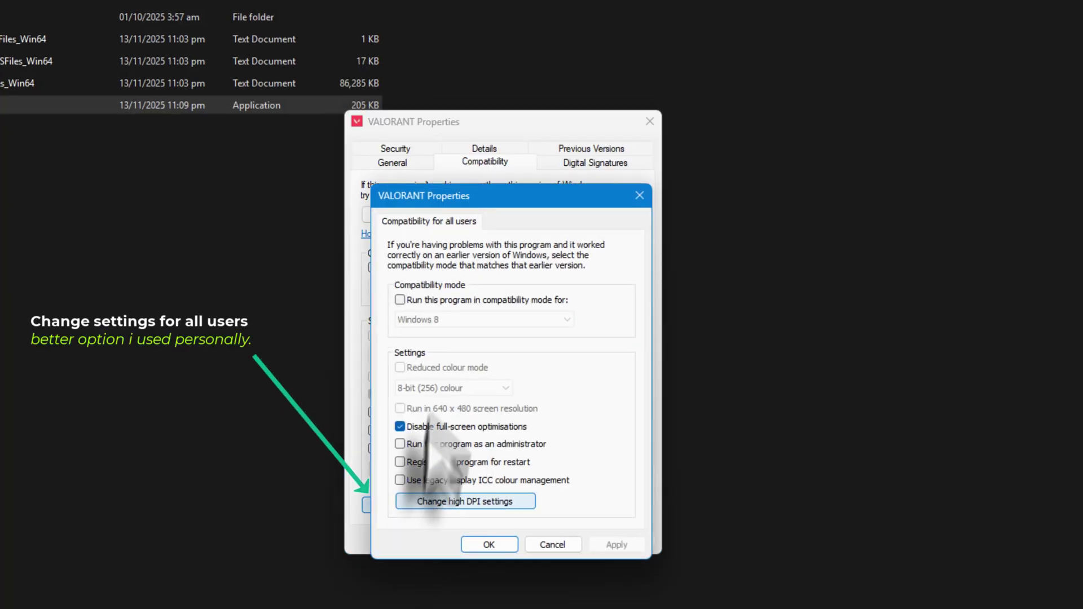
click(400, 426)
click(400, 427)
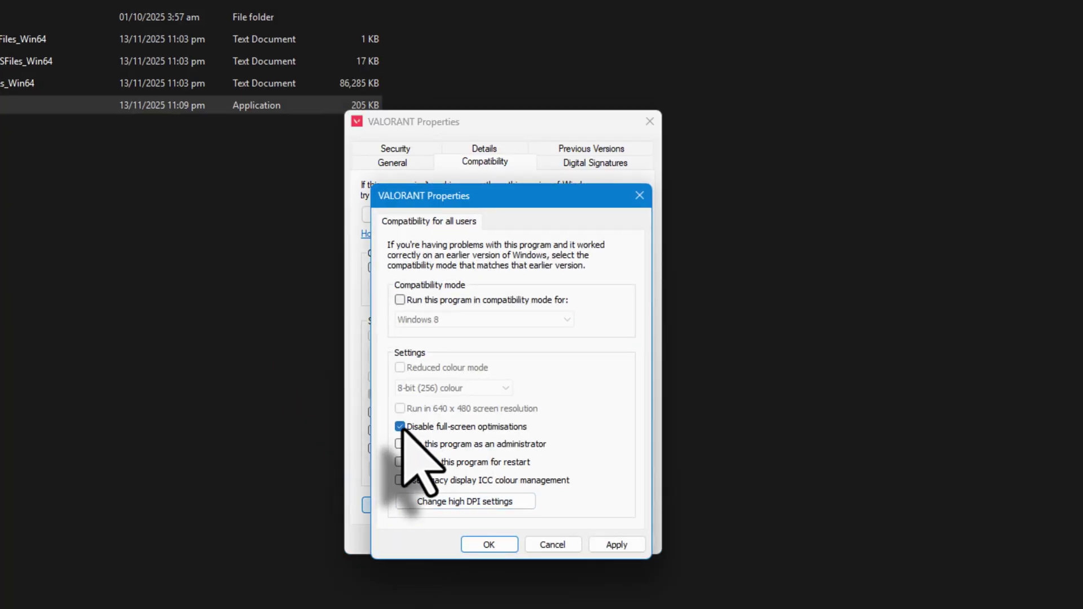
click(616, 545)
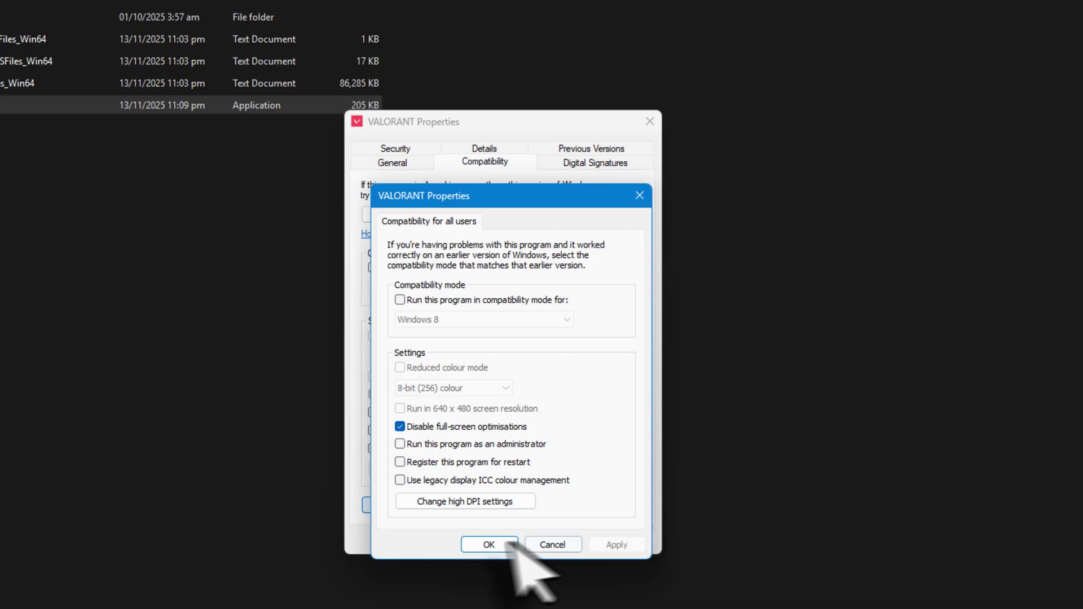
click(490, 544)
click(493, 542)
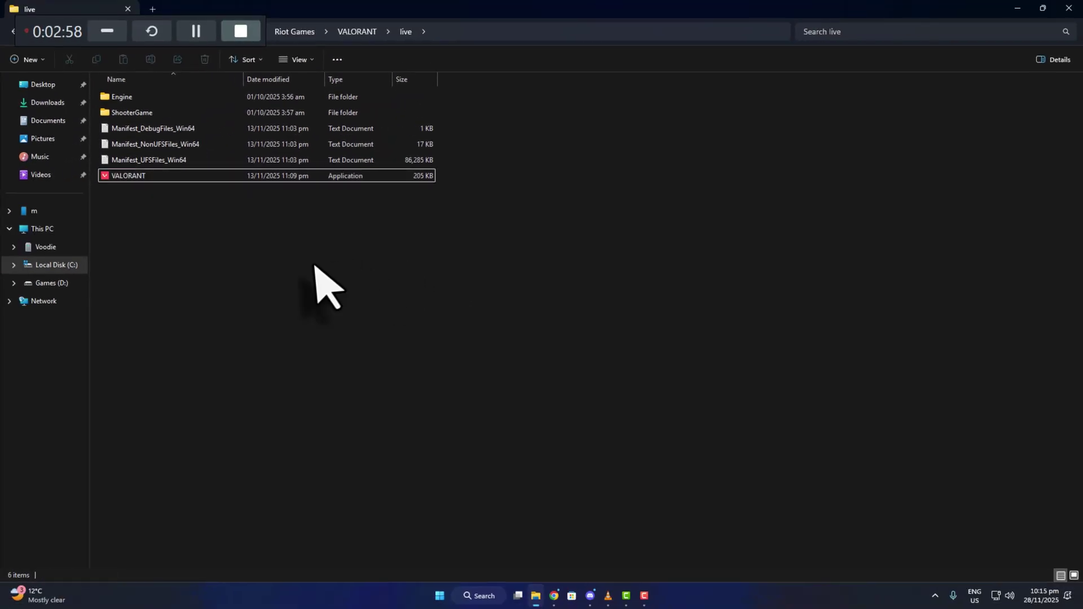
Step: Navigate from live through ShooterGame and Binaries into the Win64 folder
key(alt+Up)
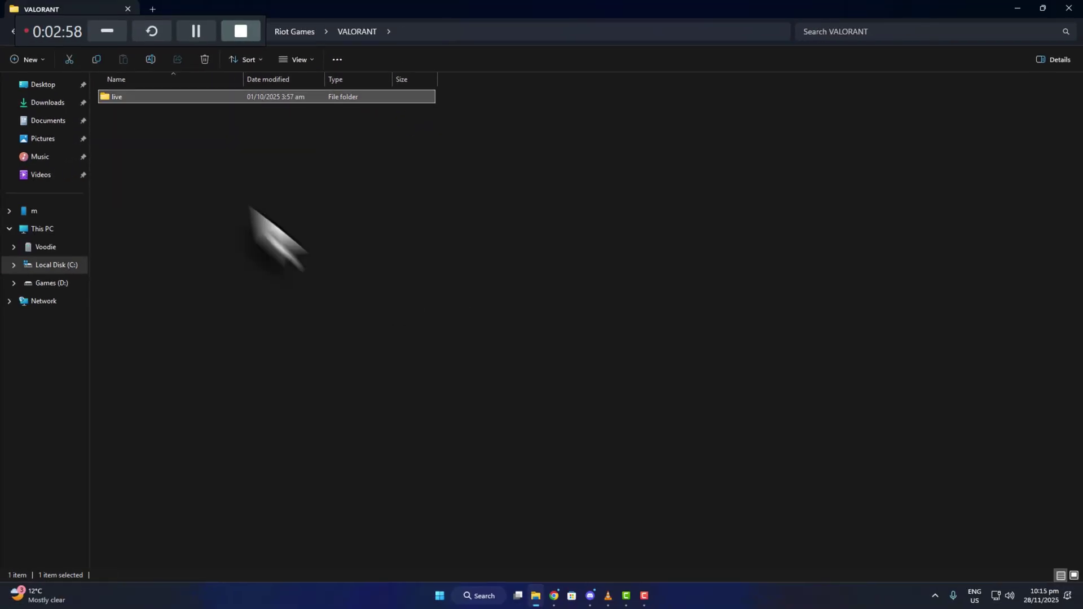
double_click(150, 98)
double_click(153, 111)
click(126, 111)
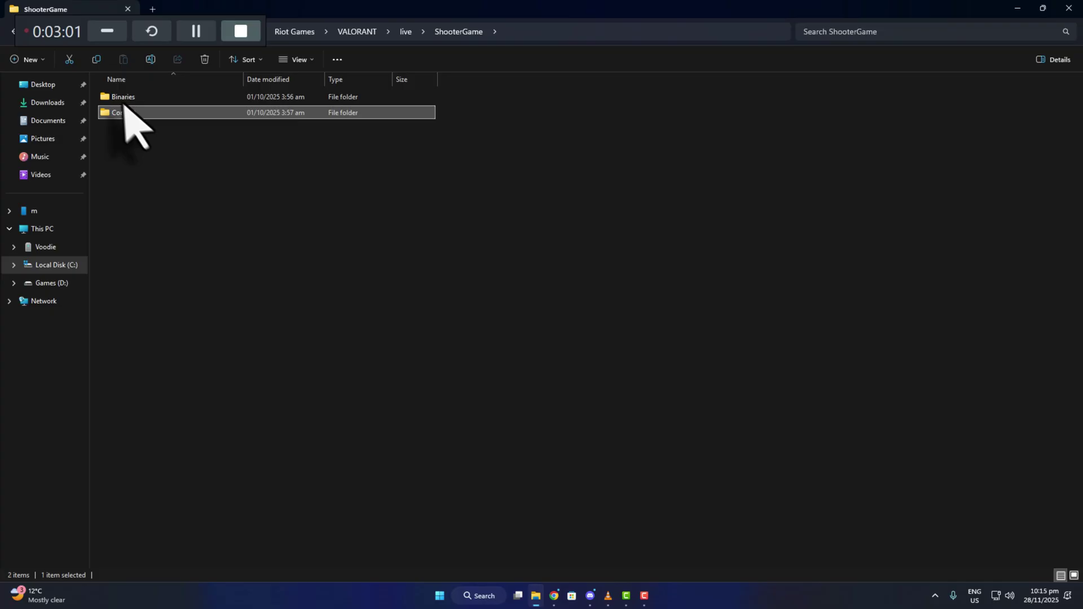
click(165, 141)
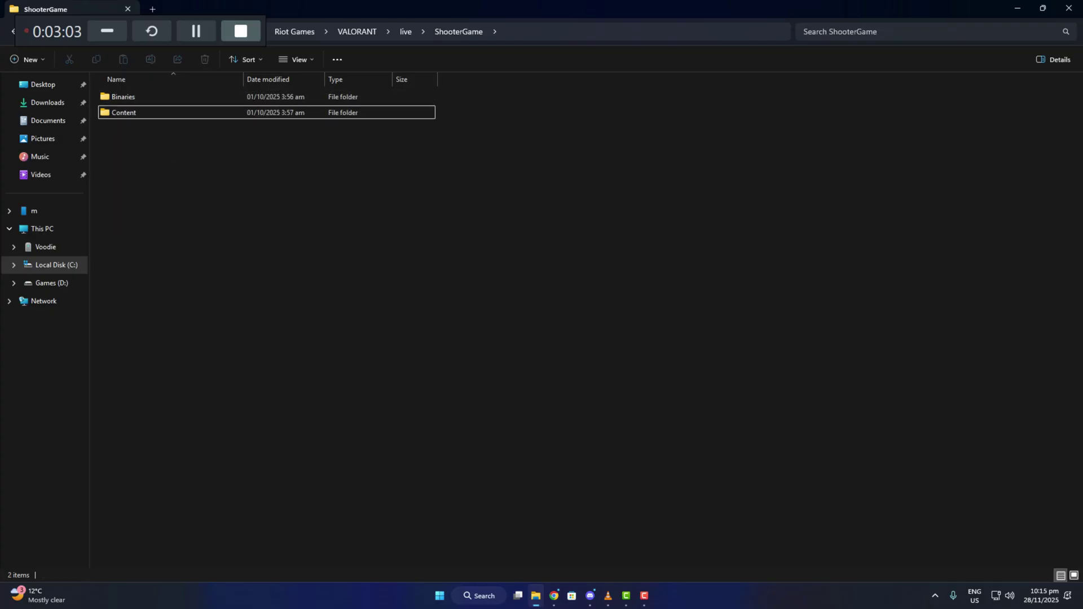
click(129, 99)
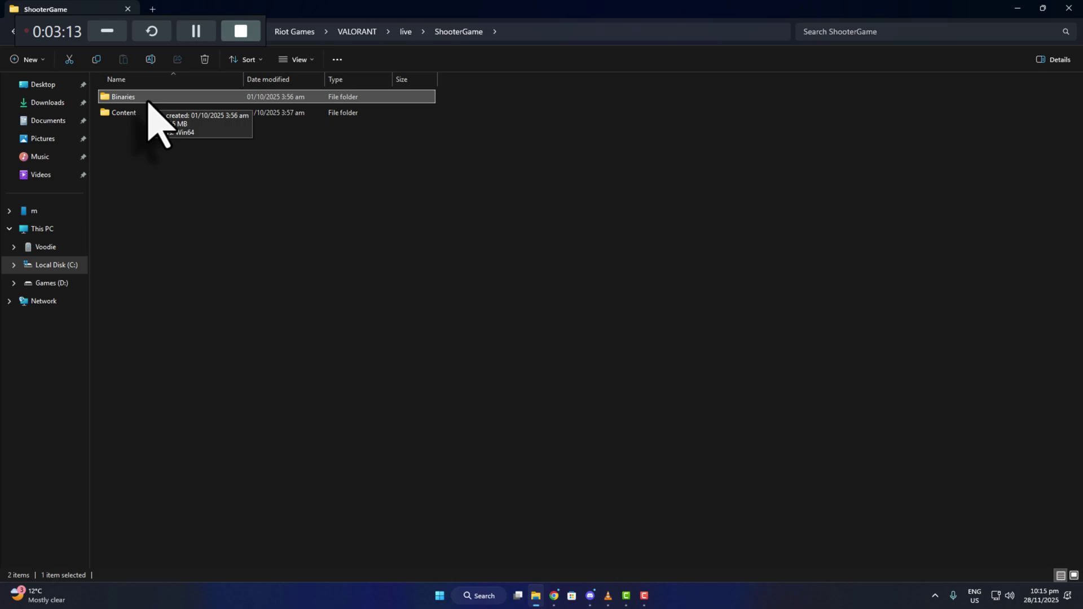
click(146, 101)
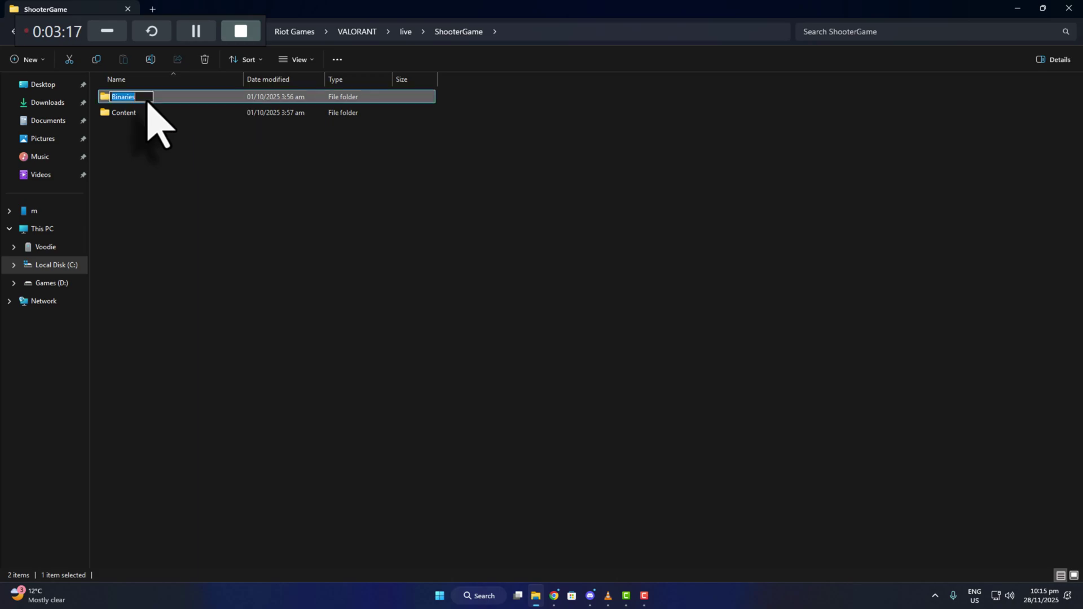
key(Escape)
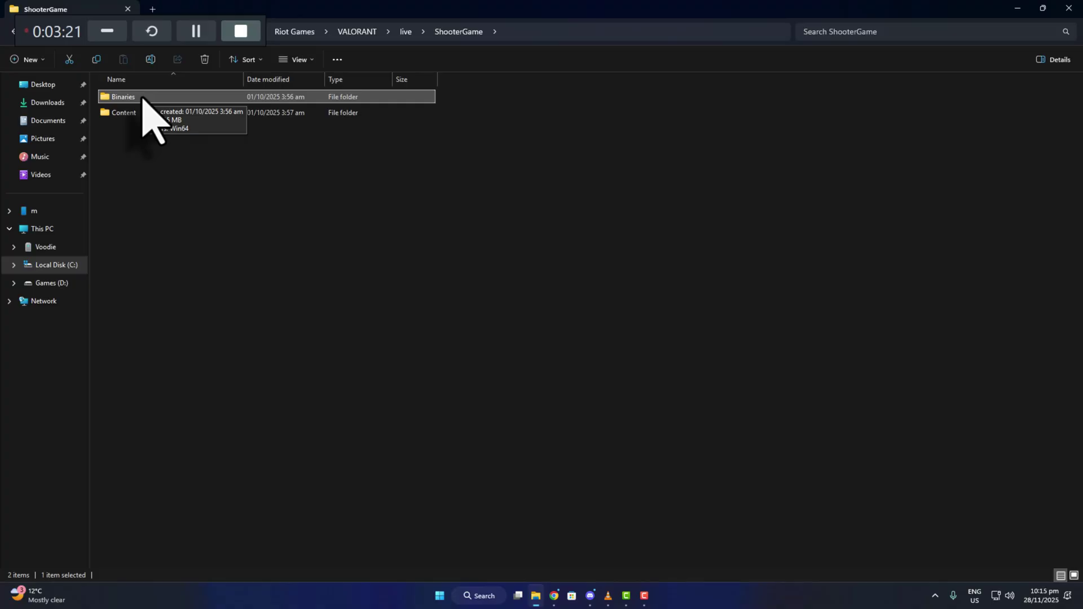
double_click(142, 99)
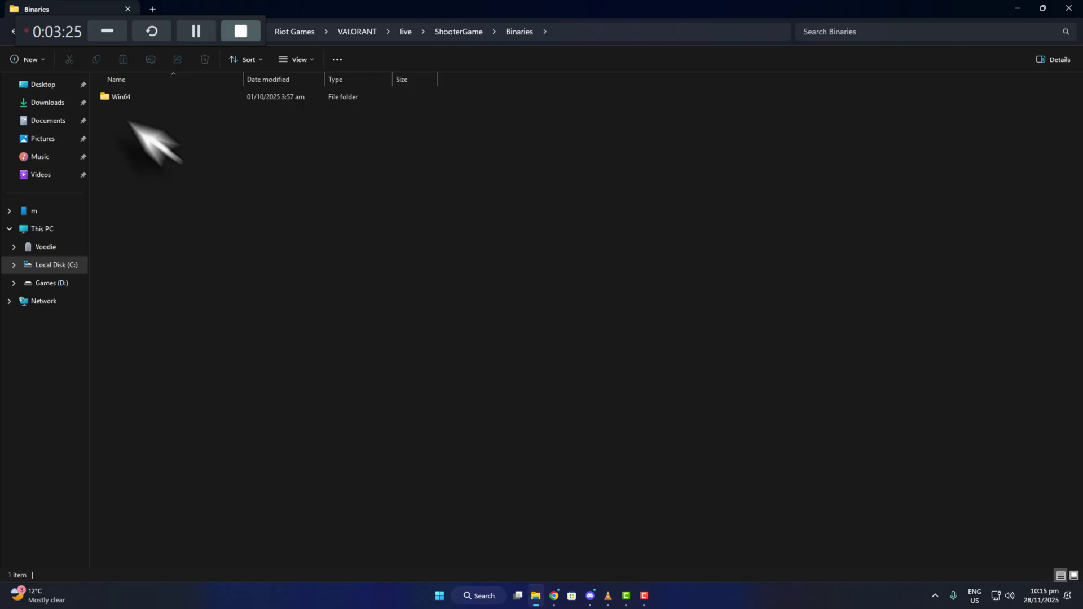
double_click(116, 97)
Step: Locate and select VALORANT-Win64-Shipping in the Win64 folder
scroll(157, 443, down, 5)
scroll(158, 443, down, 6)
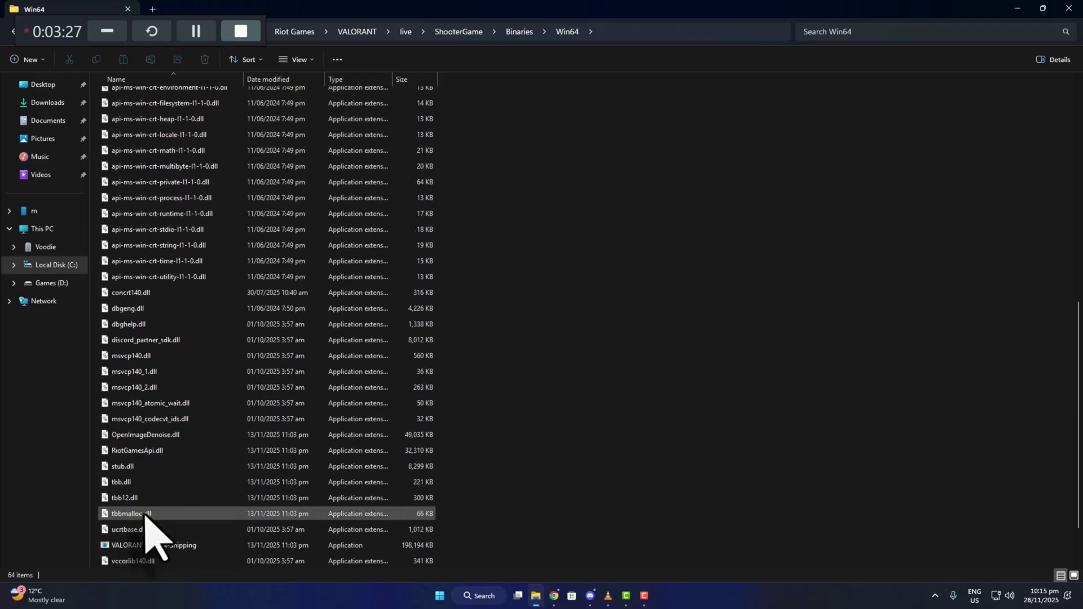
click(137, 484)
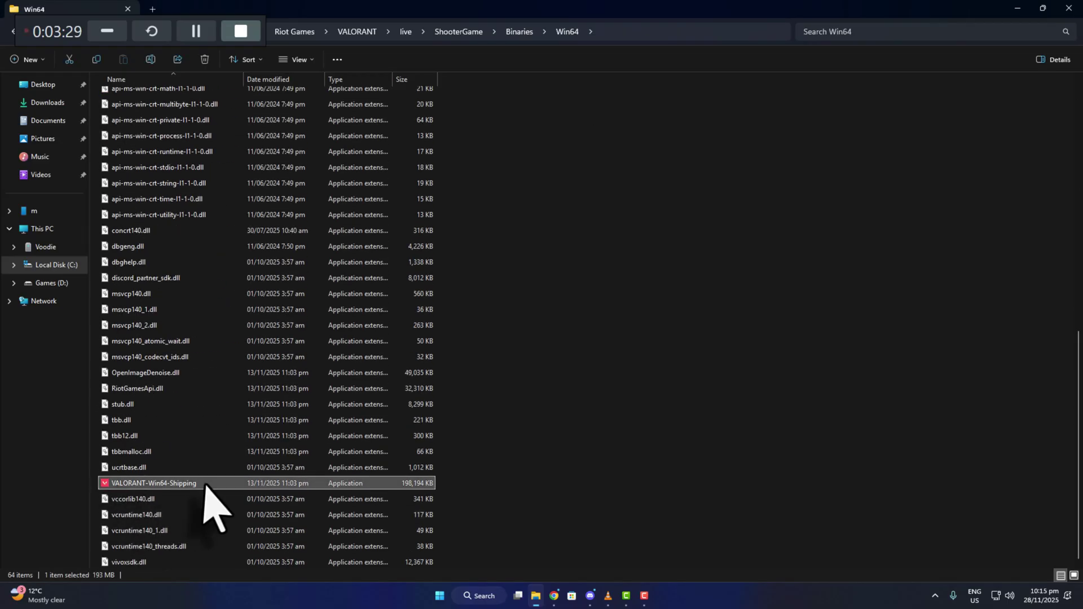
right_click(190, 484)
Step: Disable full-screen optimisations for all users on VALORANT-Win64-Shipping, then close File Explorer
click(243, 408)
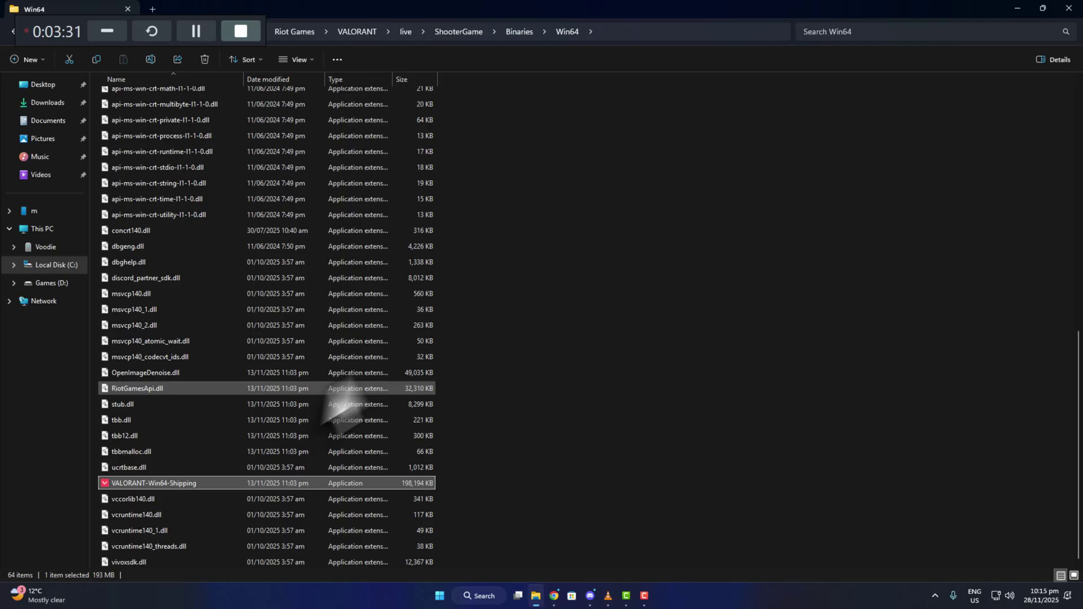
click(398, 232)
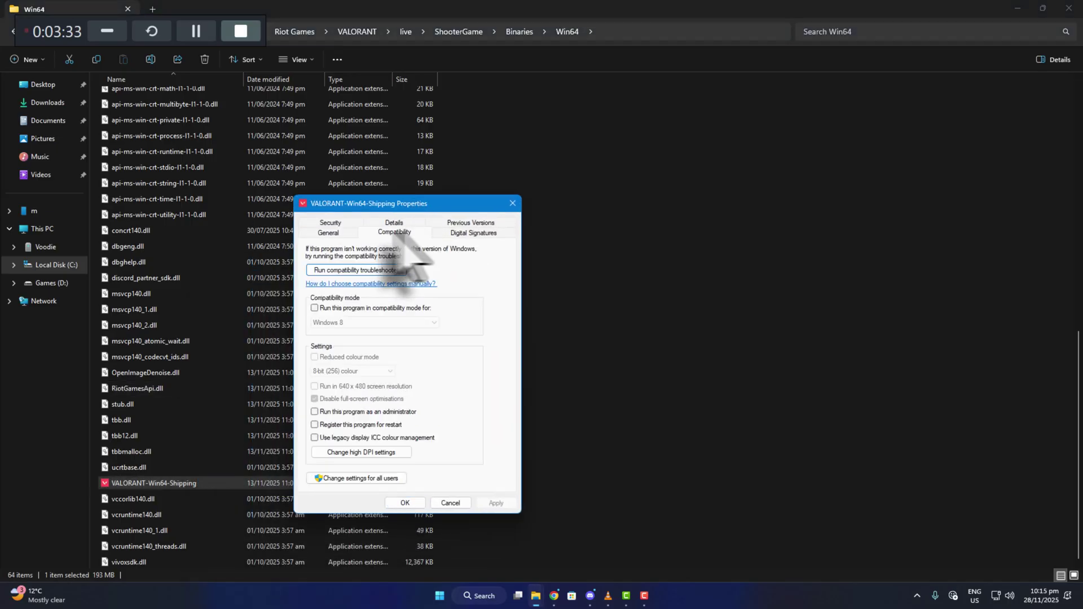
click(357, 479)
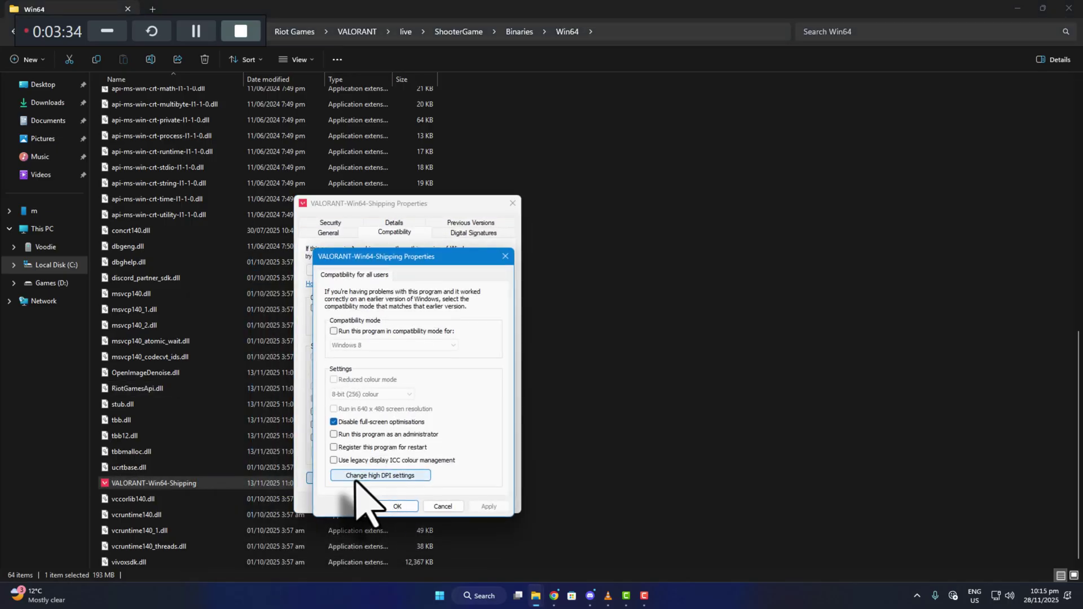
click(333, 422)
click(334, 423)
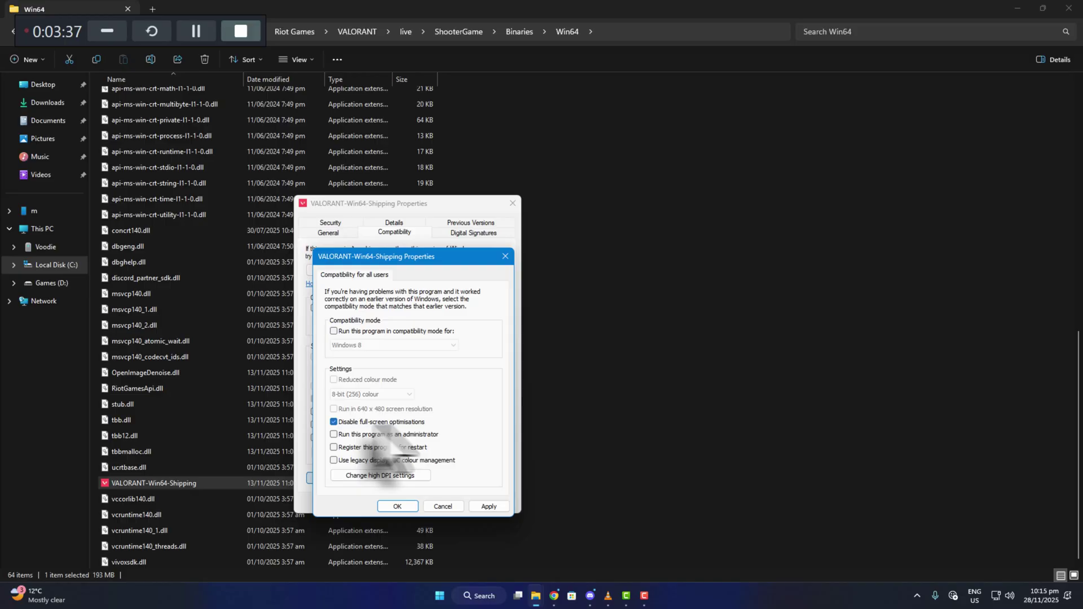
click(482, 506)
click(397, 507)
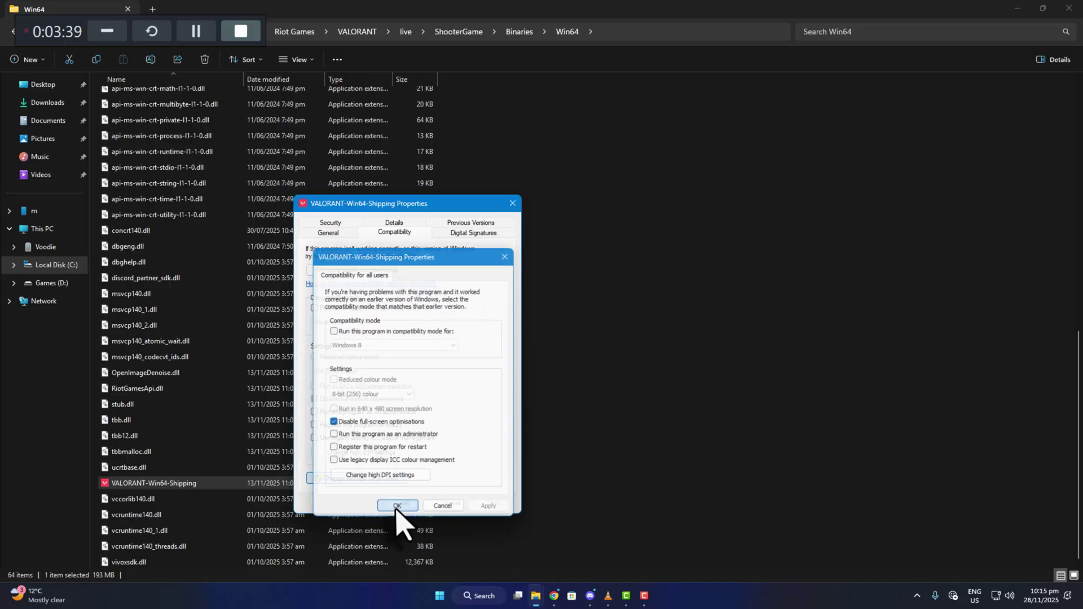
click(405, 505)
click(1069, 7)
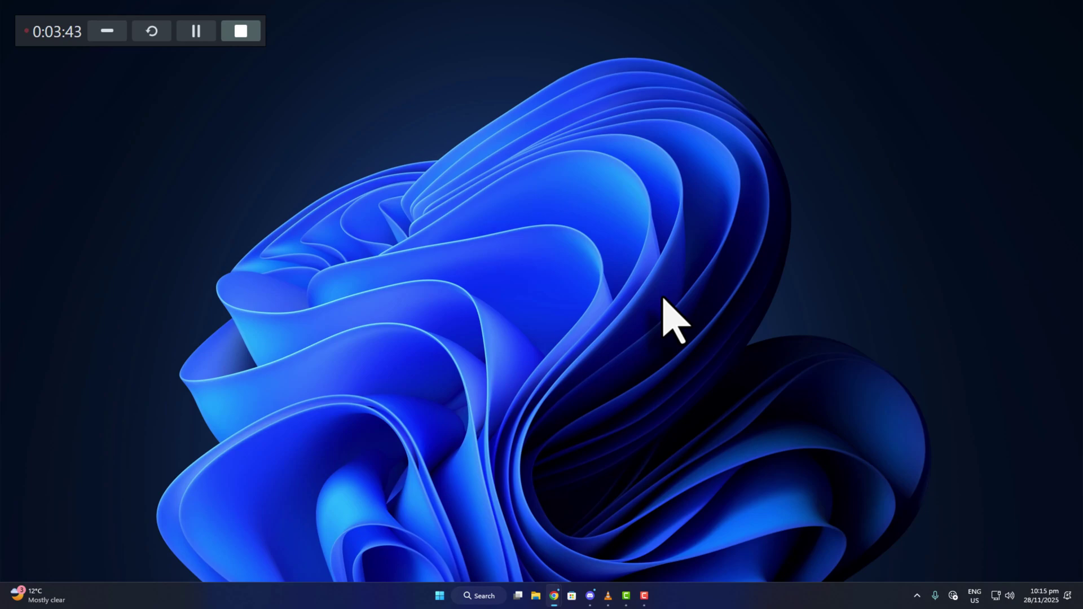
Step: Add VALORANT-Win64-Shipping as a desktop app in Windows Graphics settings
click(476, 594)
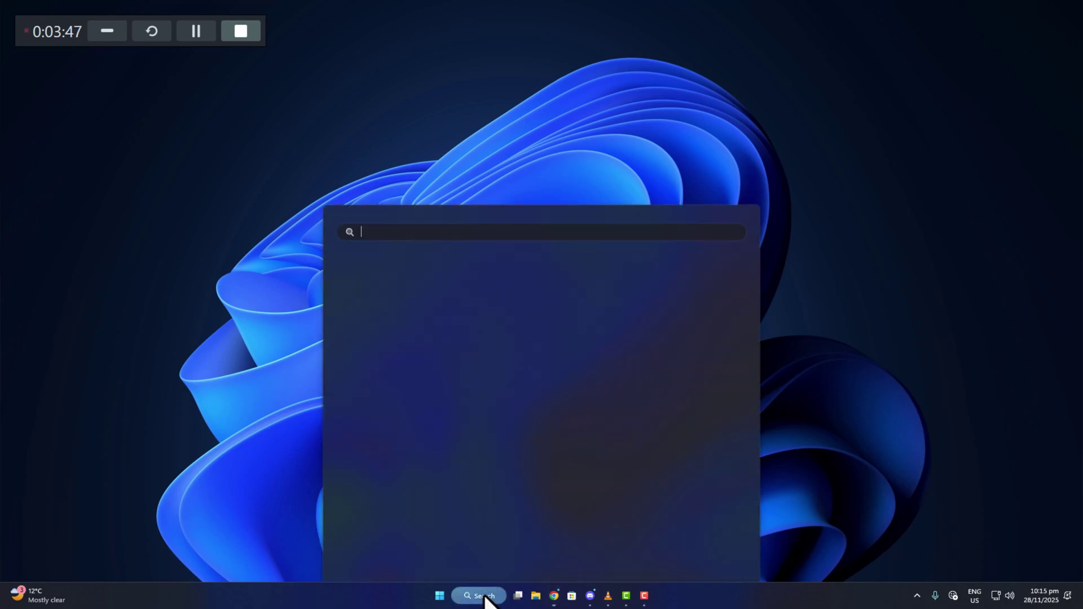
text(graphics settings)
click(398, 285)
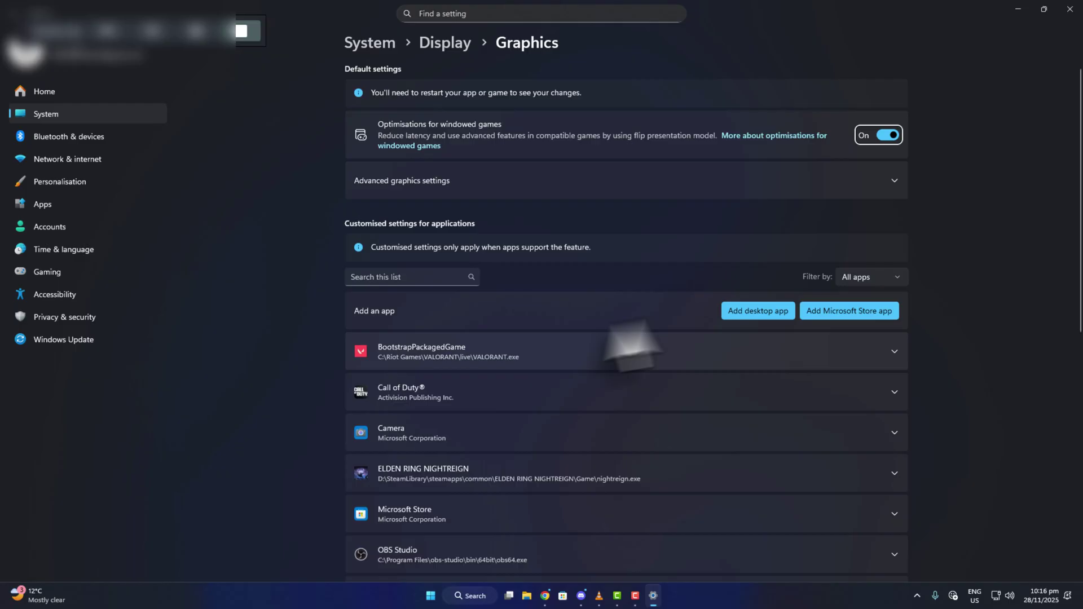
click(755, 313)
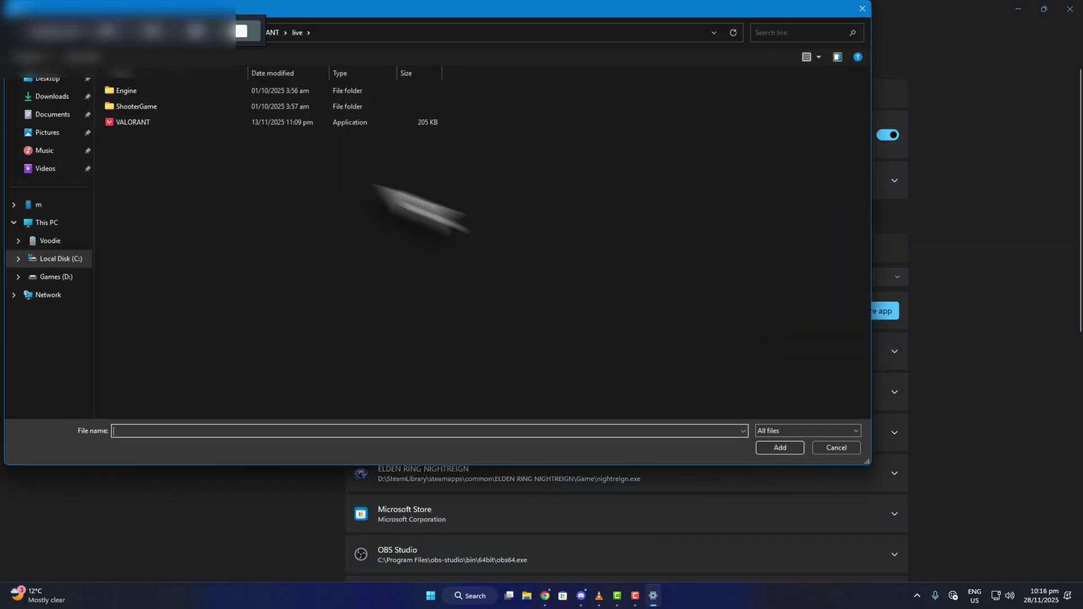
click(149, 123)
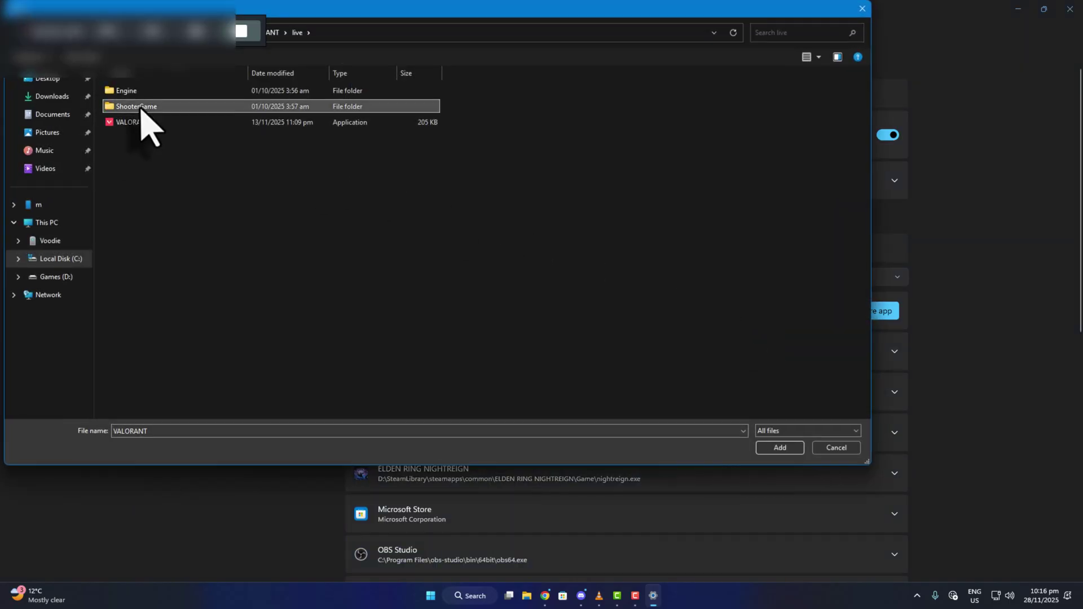
double_click(139, 106)
double_click(138, 91)
double_click(138, 92)
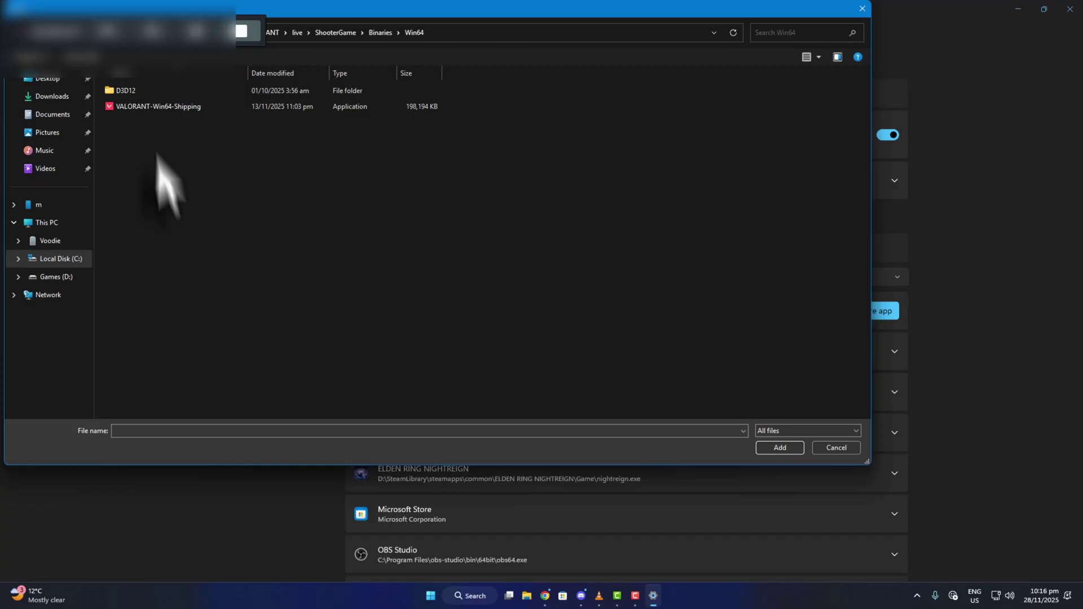
click(153, 107)
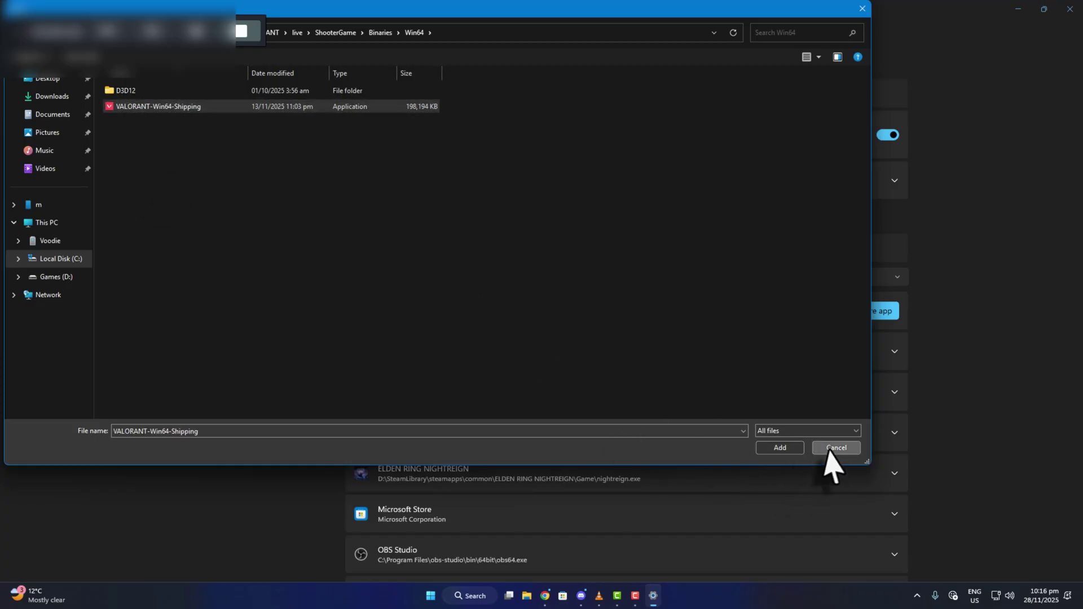
click(793, 449)
Step: Set BootstrapPackagedGame and VALORANT to High Performance (NVIDIA GeForce RTX 3060), then close Settings
click(516, 362)
click(785, 387)
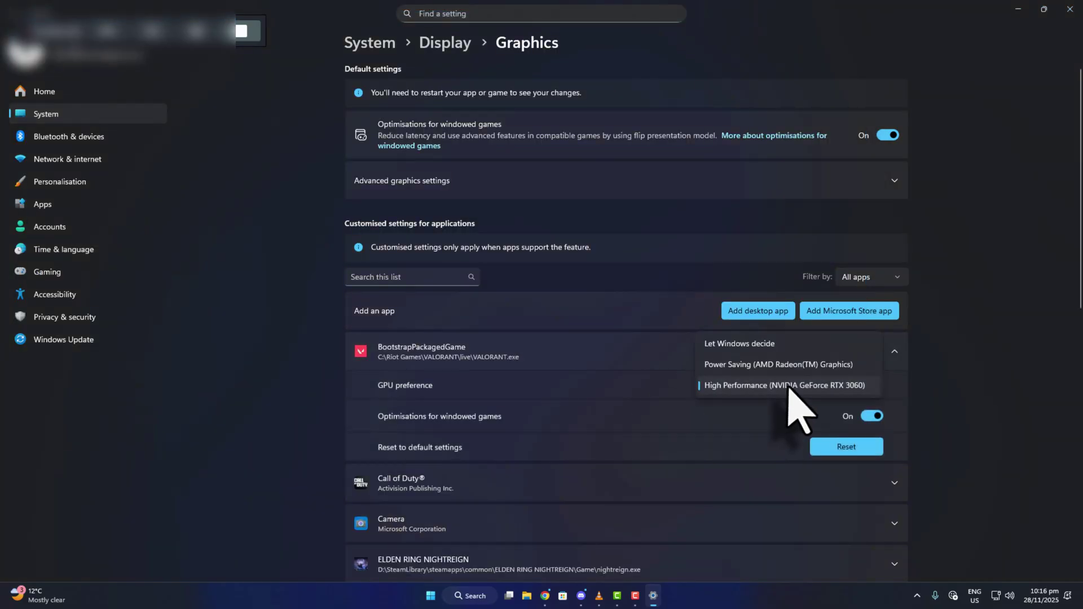
click(777, 389)
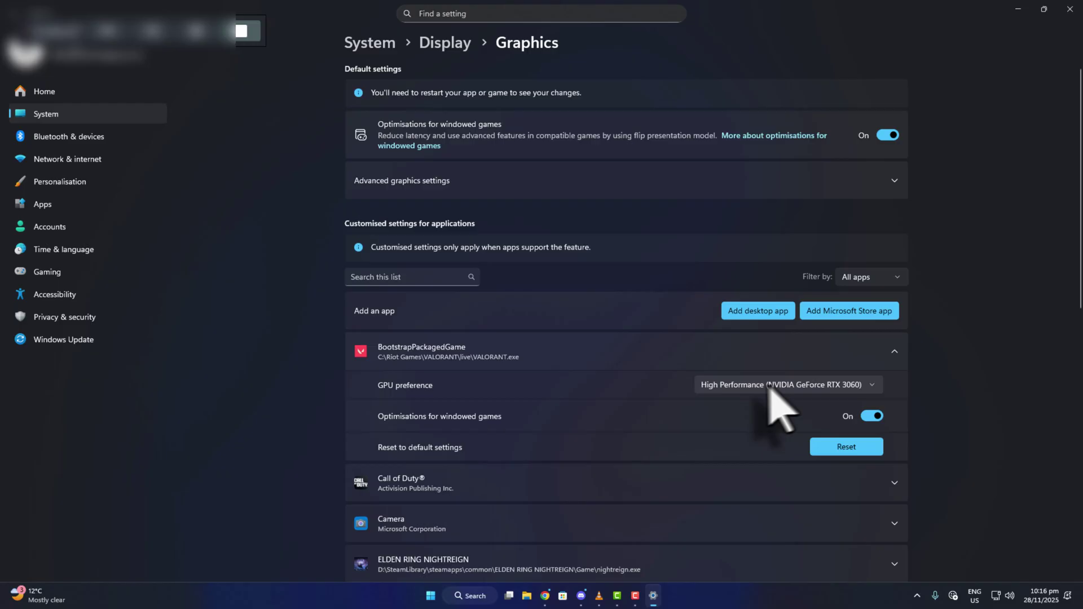
scroll(653, 491, down, 6)
click(590, 429)
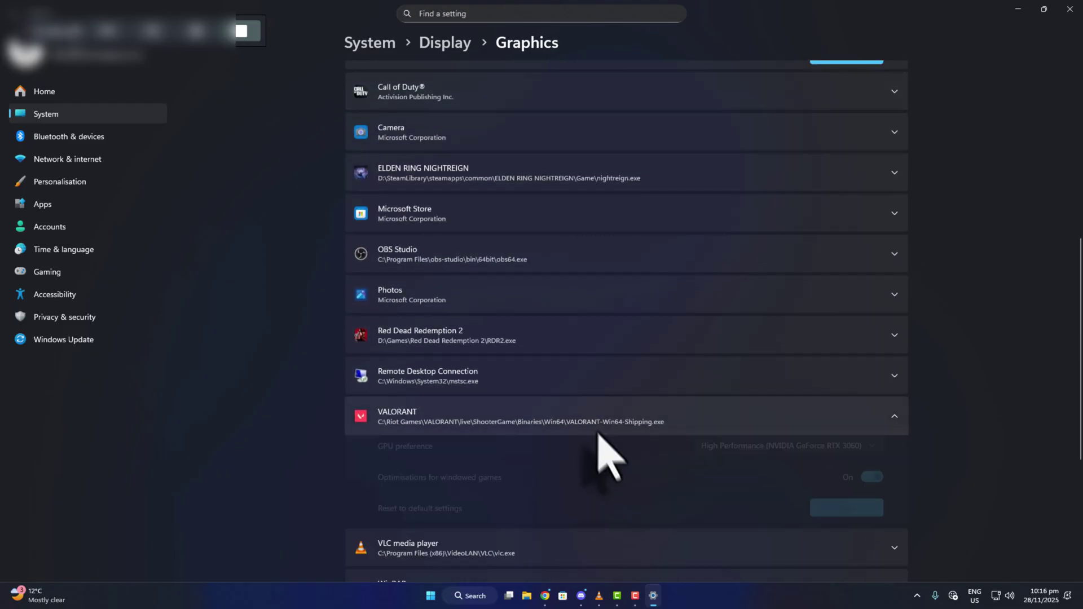
click(784, 448)
click(775, 451)
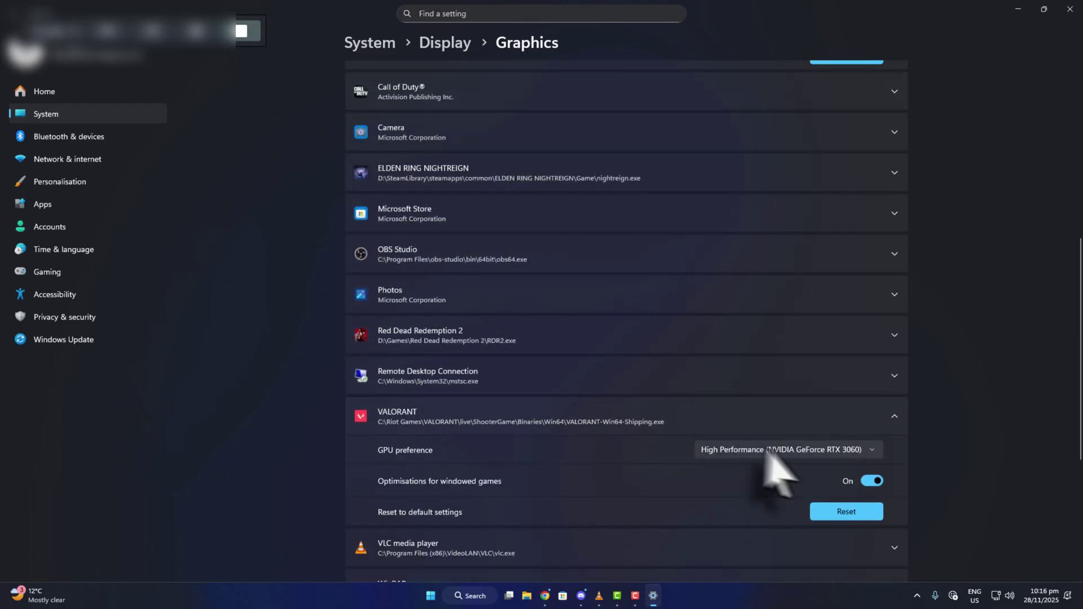
scroll(864, 375, up, 5)
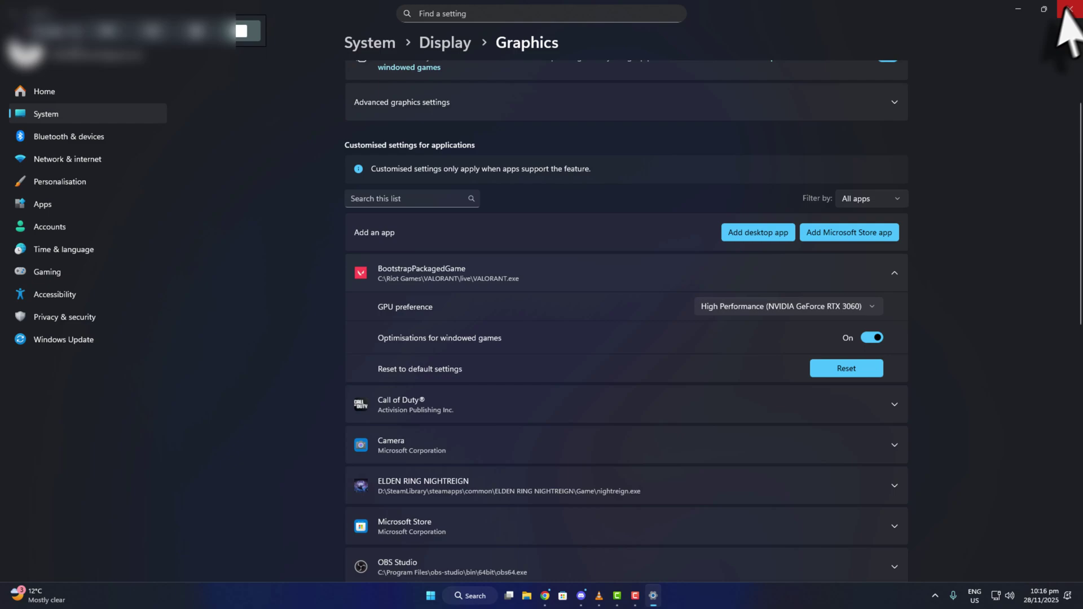
click(1069, 9)
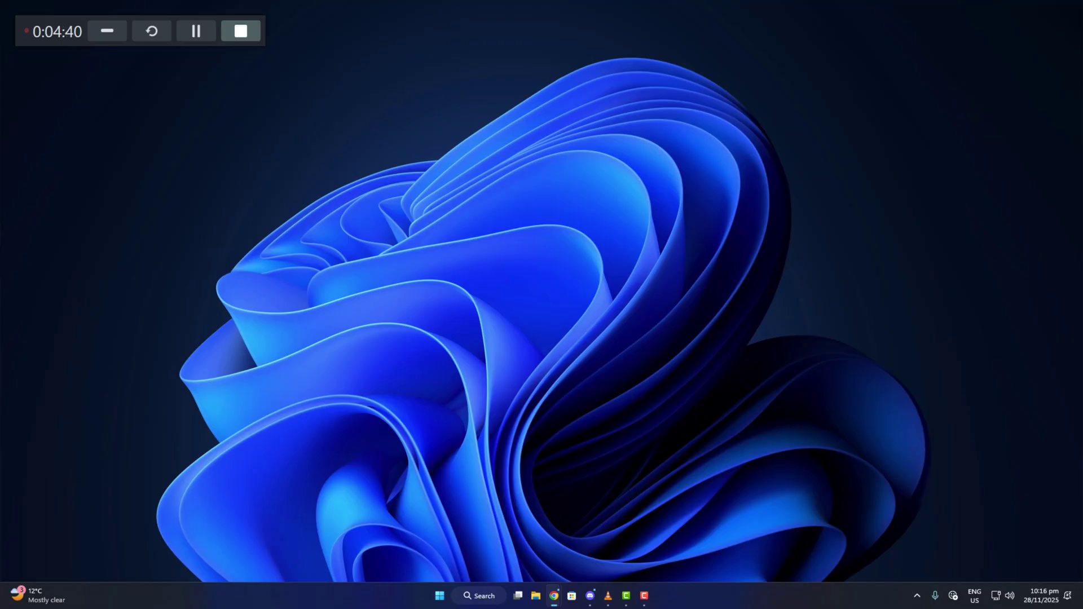
Step: Open Exploit protection's Programme settings in Windows Security
click(479, 597)
text(expo)
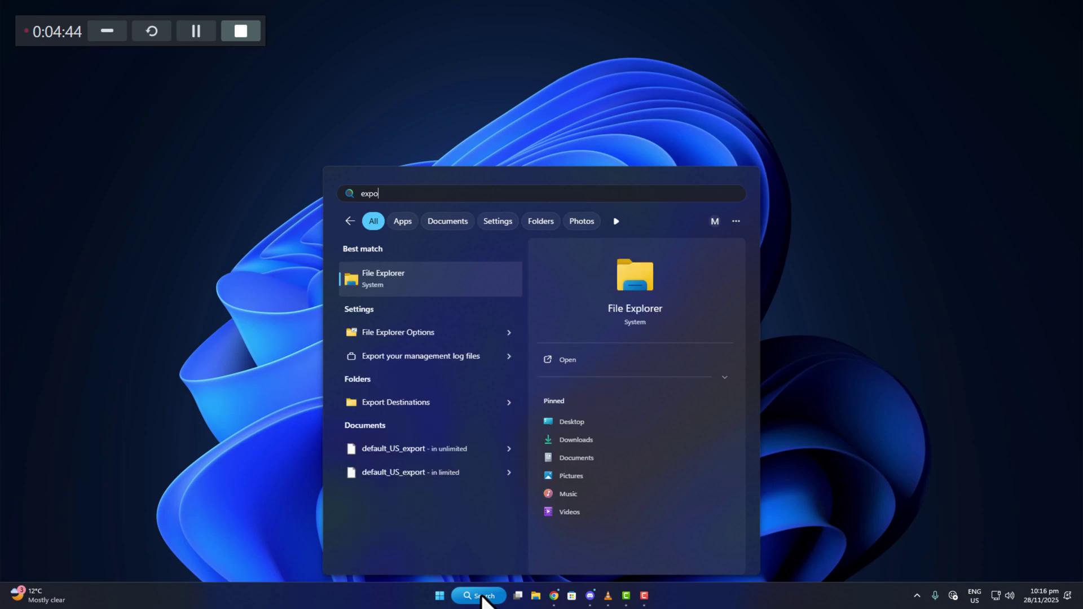
key(BackSpace)
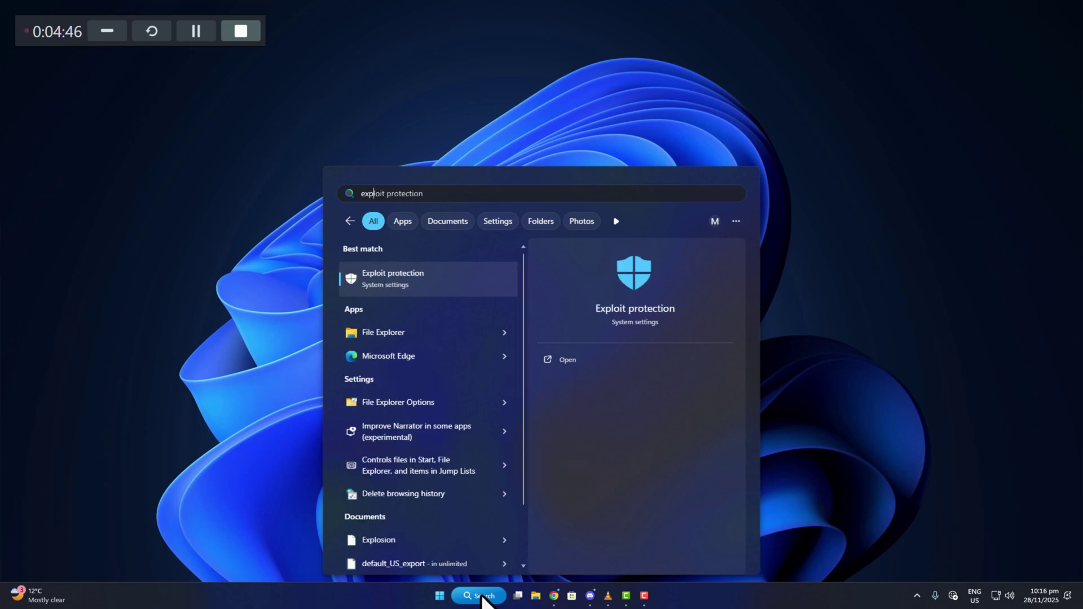
click(418, 278)
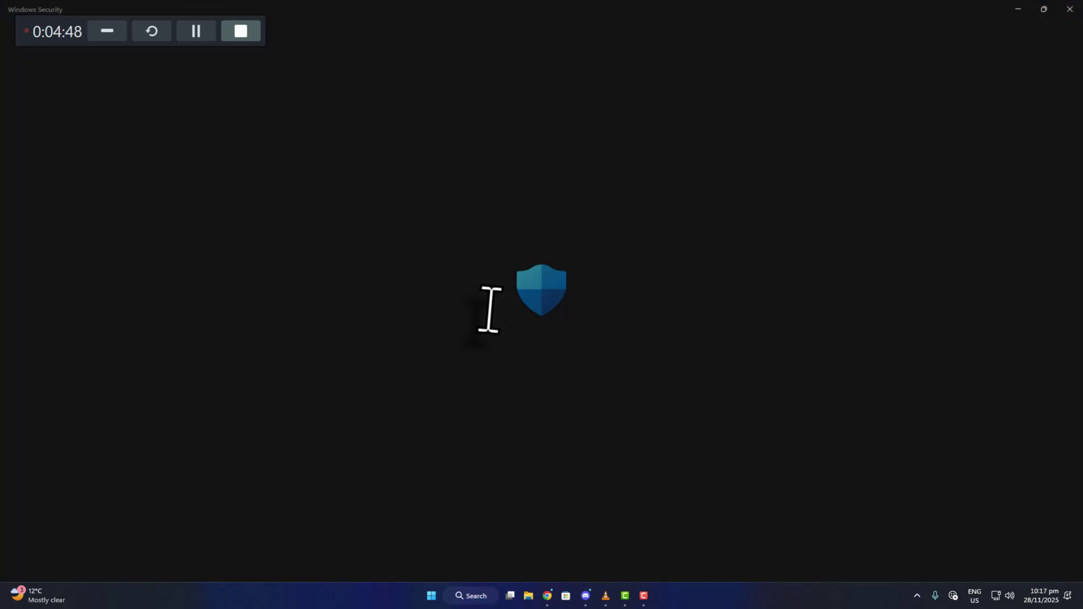
scroll(489, 307, down, 1)
click(366, 110)
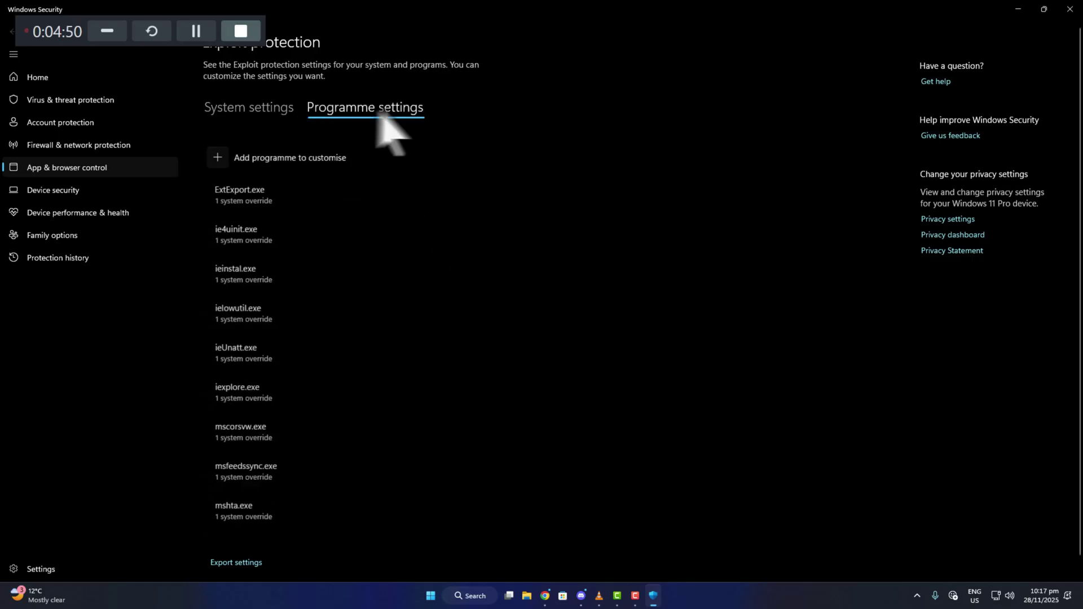
Step: Add a programme by exact file path, browsing to C:\Riot Games\VALORANT\live
click(221, 164)
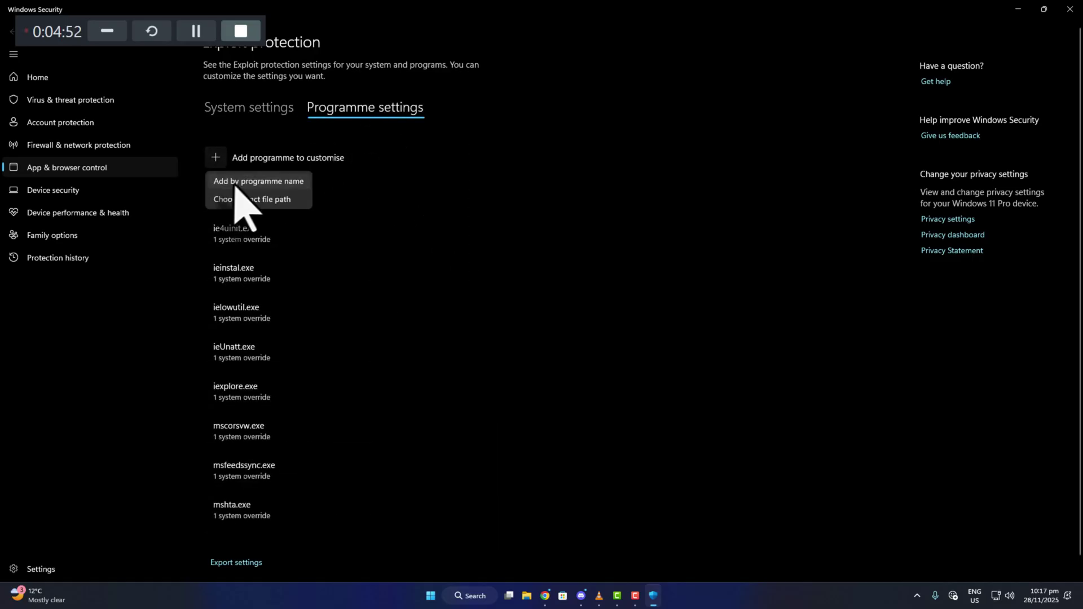
click(263, 184)
click(584, 334)
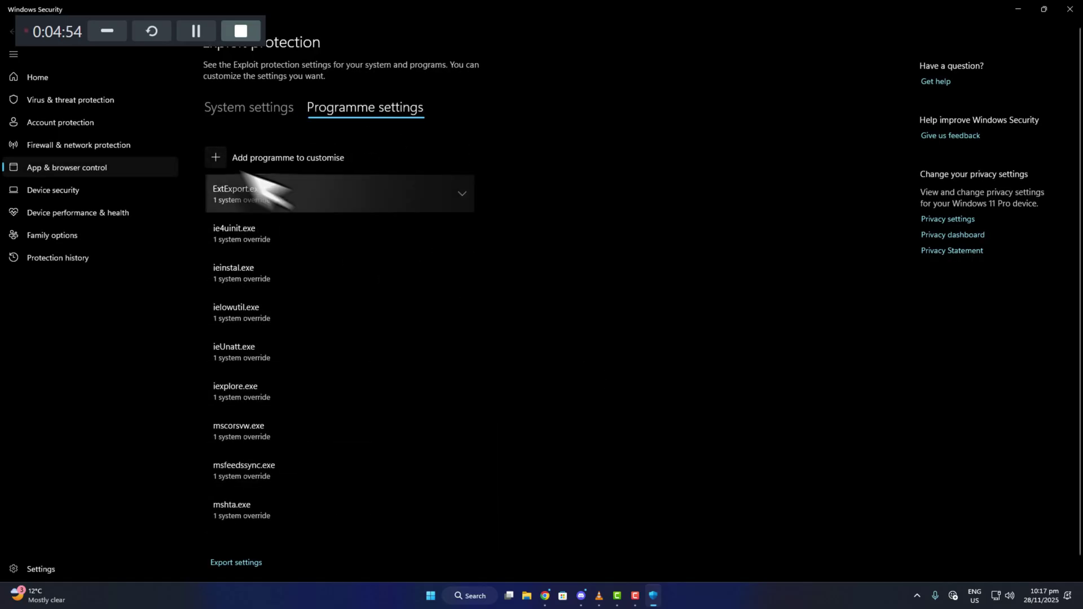
click(220, 161)
click(256, 202)
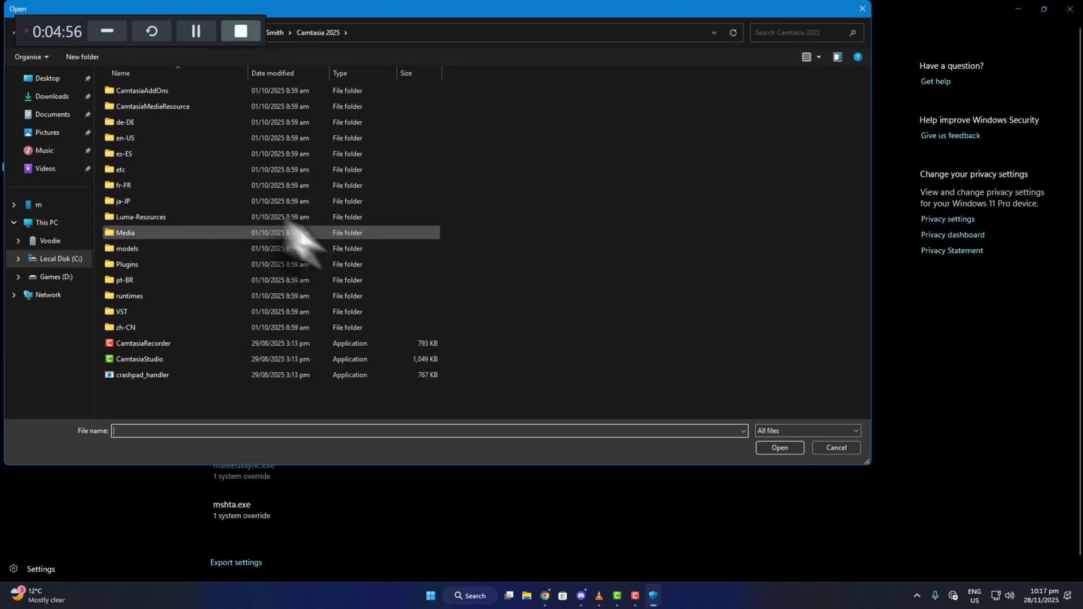
click(60, 260)
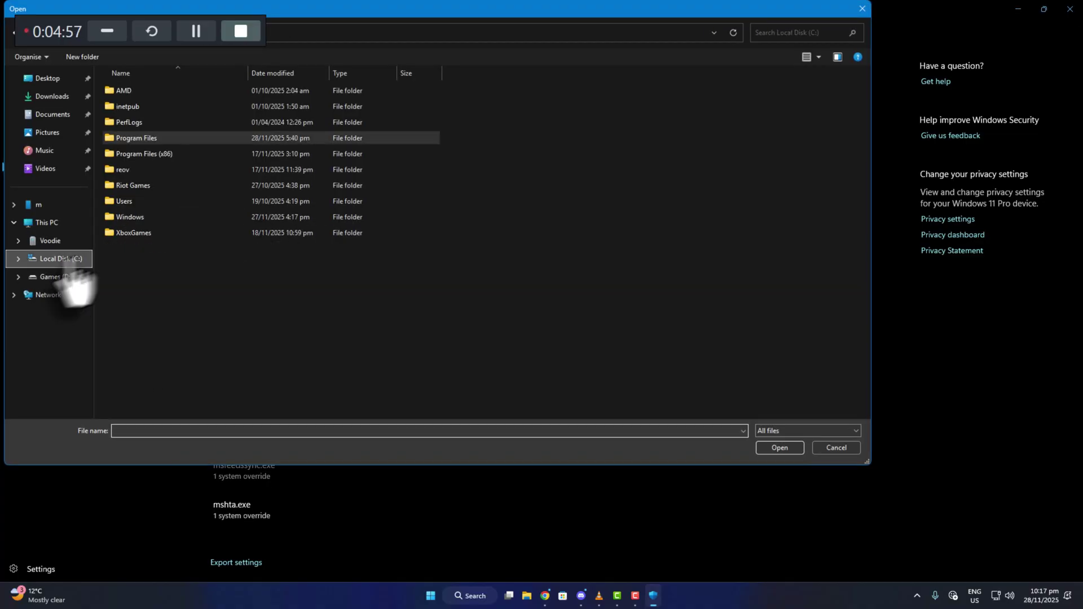
double_click(143, 185)
double_click(140, 124)
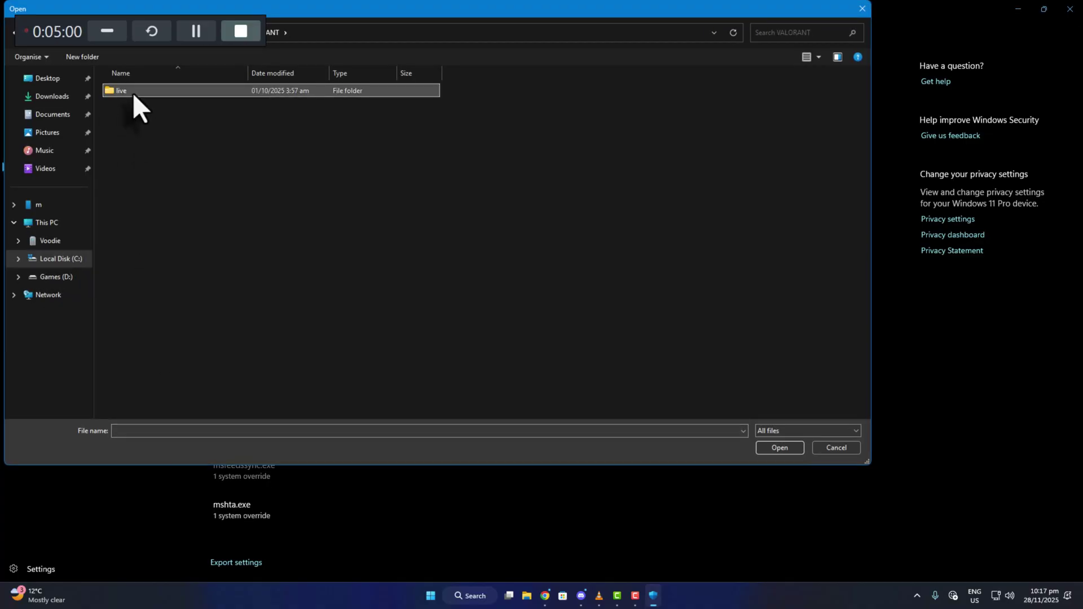
double_click(134, 92)
click(131, 123)
Step: Pick VALORANT.exe, override Control flow guard to Off, apply with admin approval, and close Windows Security
click(780, 447)
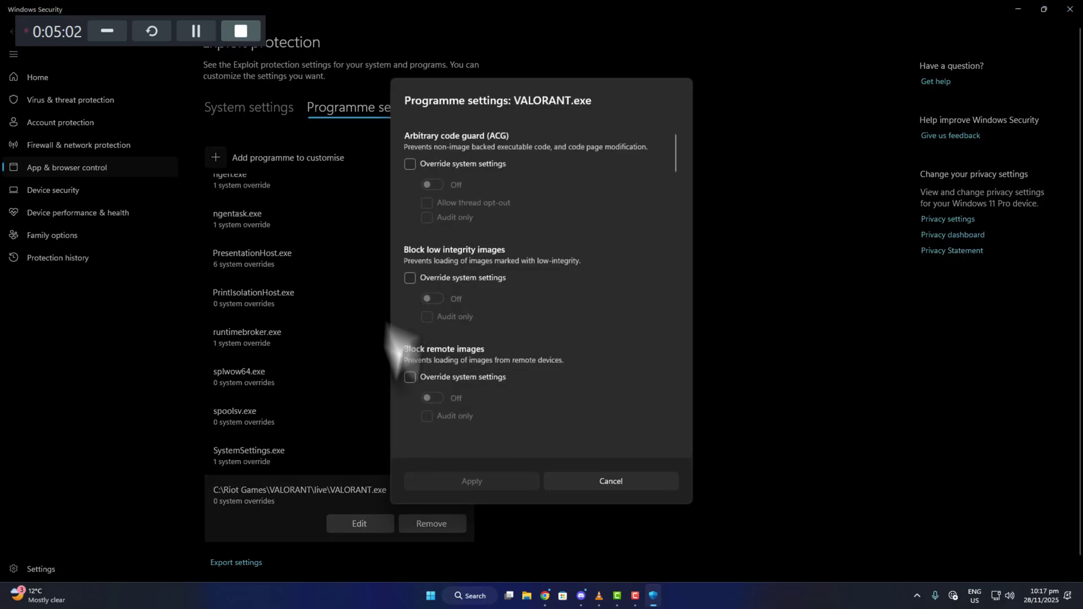
scroll(486, 389, down, 2)
scroll(488, 388, down, 5)
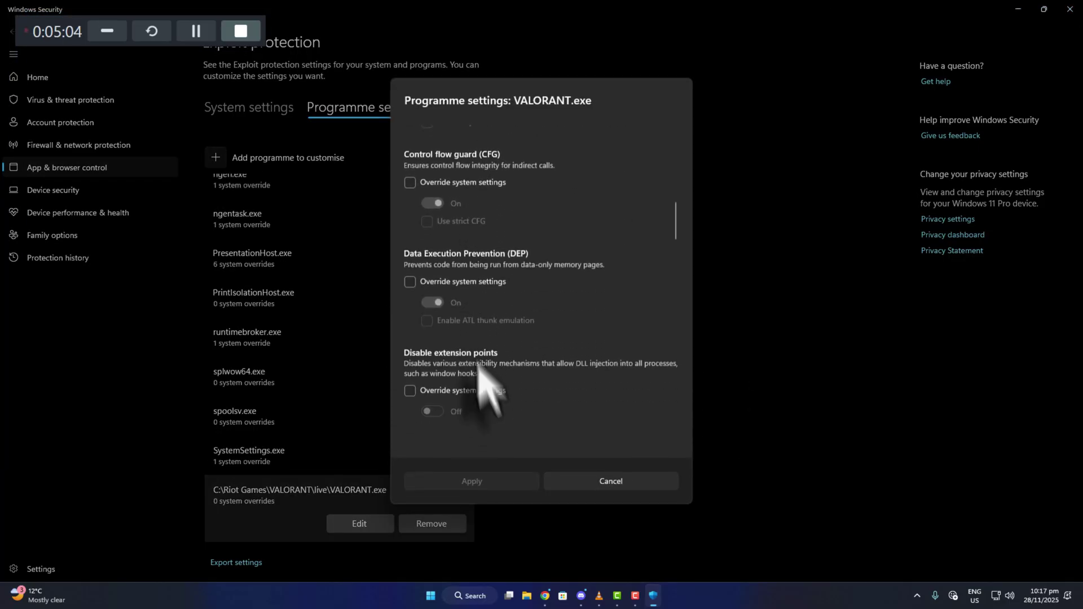
click(410, 182)
click(431, 202)
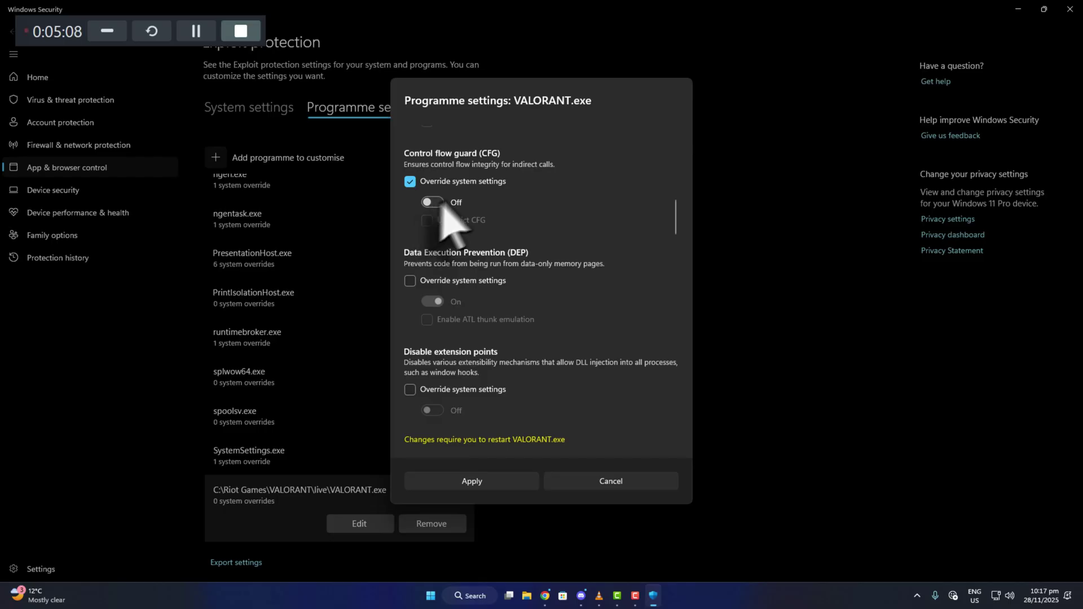
click(497, 483)
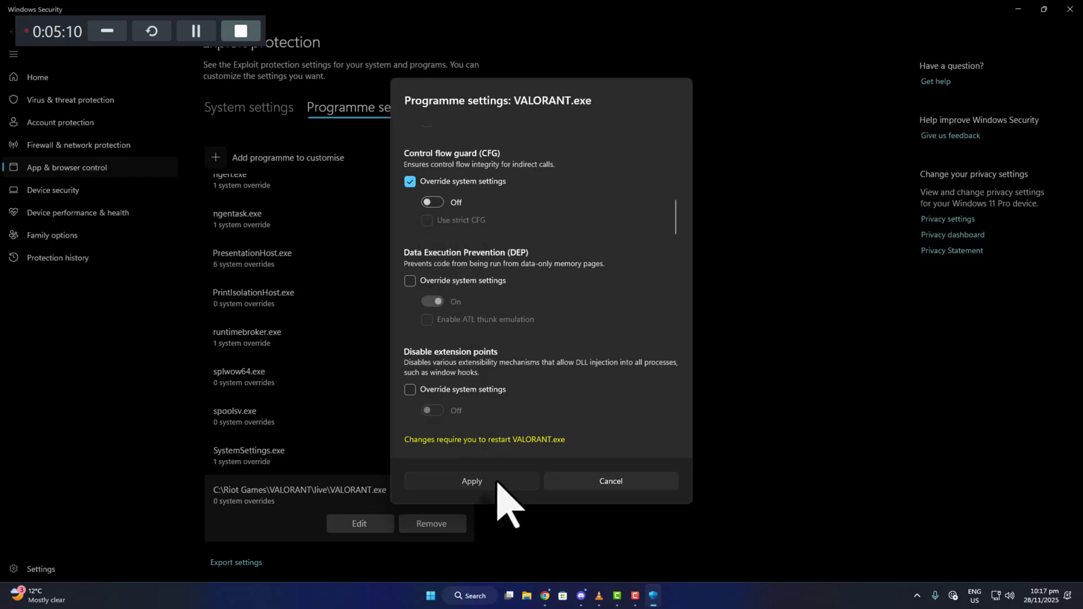
click(500, 389)
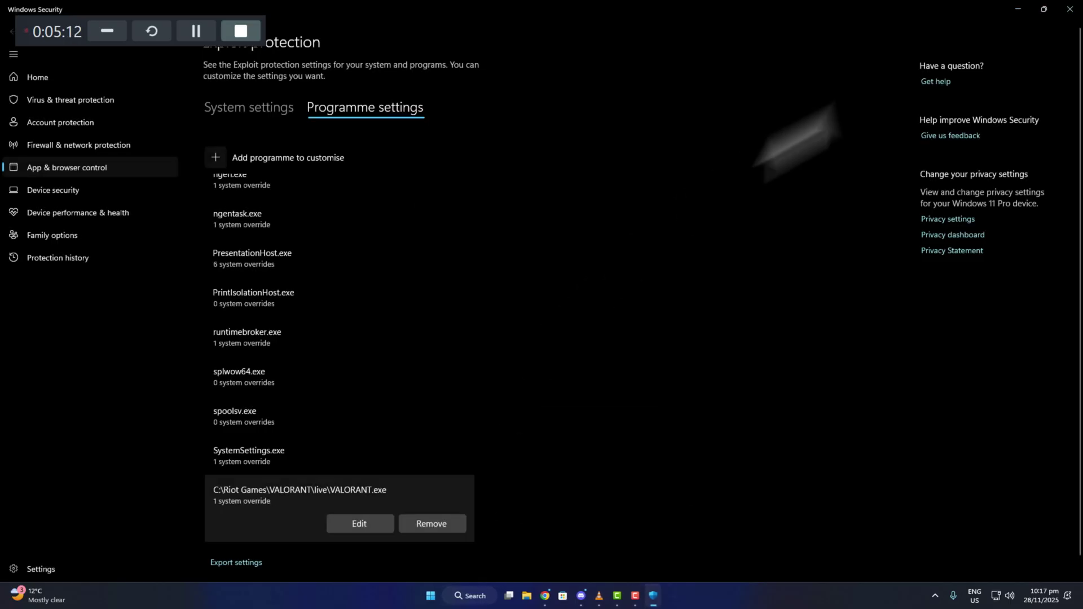
click(1070, 9)
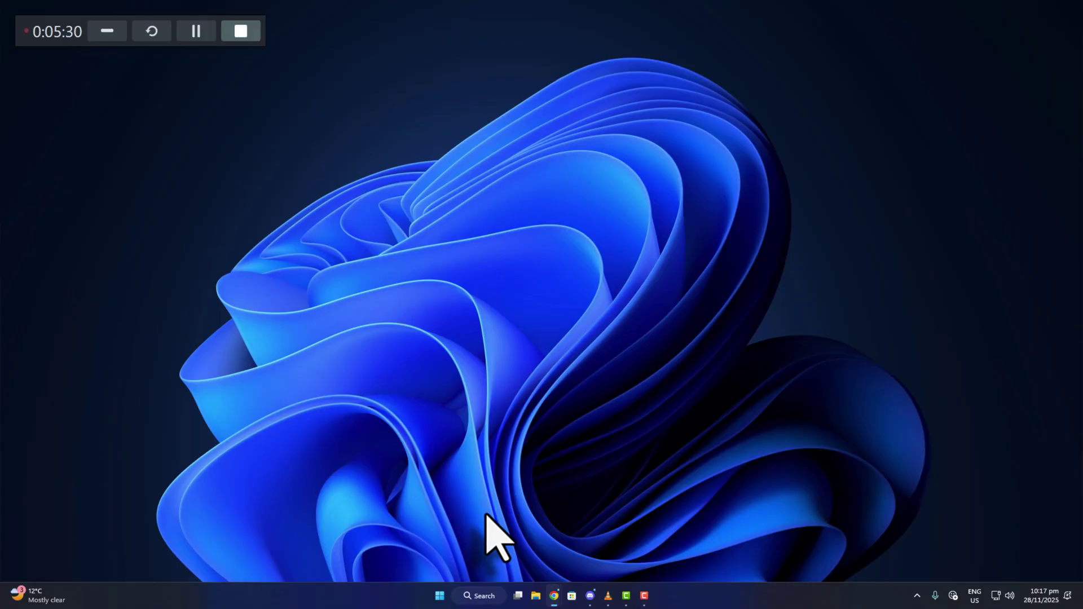
click(483, 593)
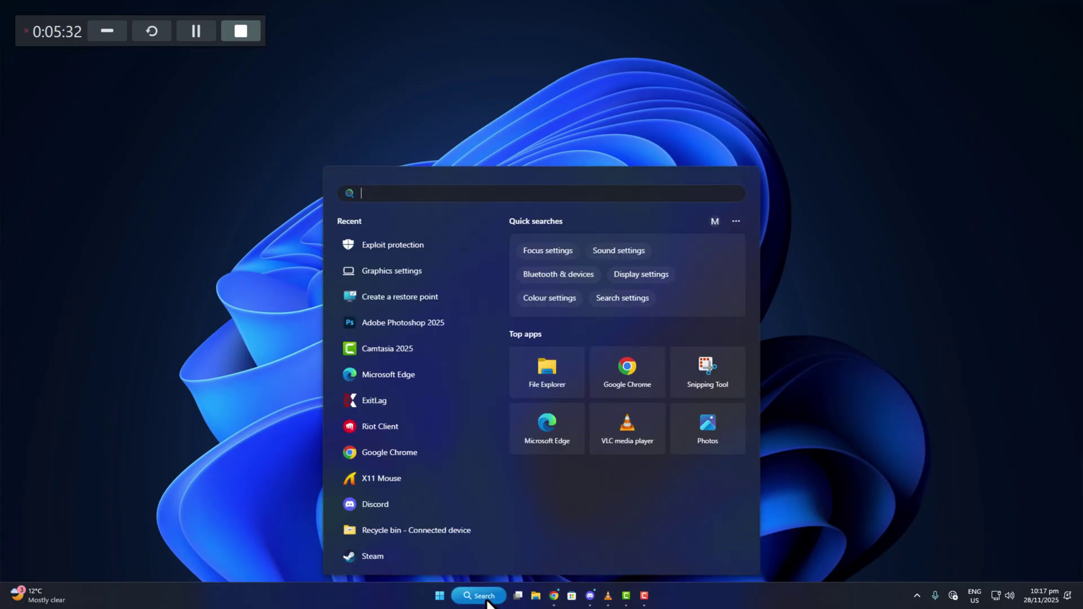
text(power)
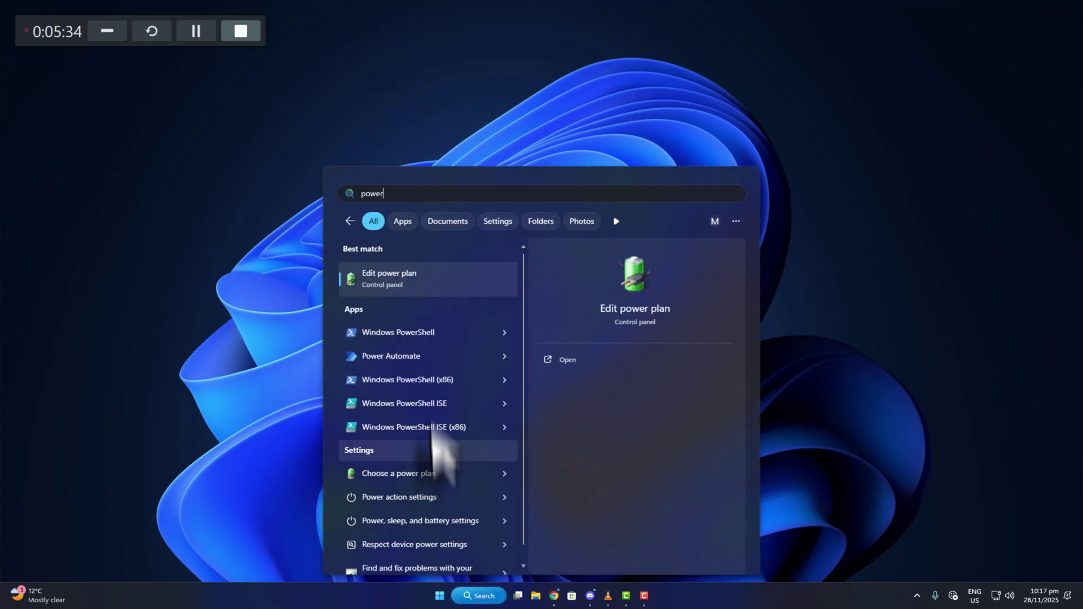
right_click(446, 332)
key(Escape)
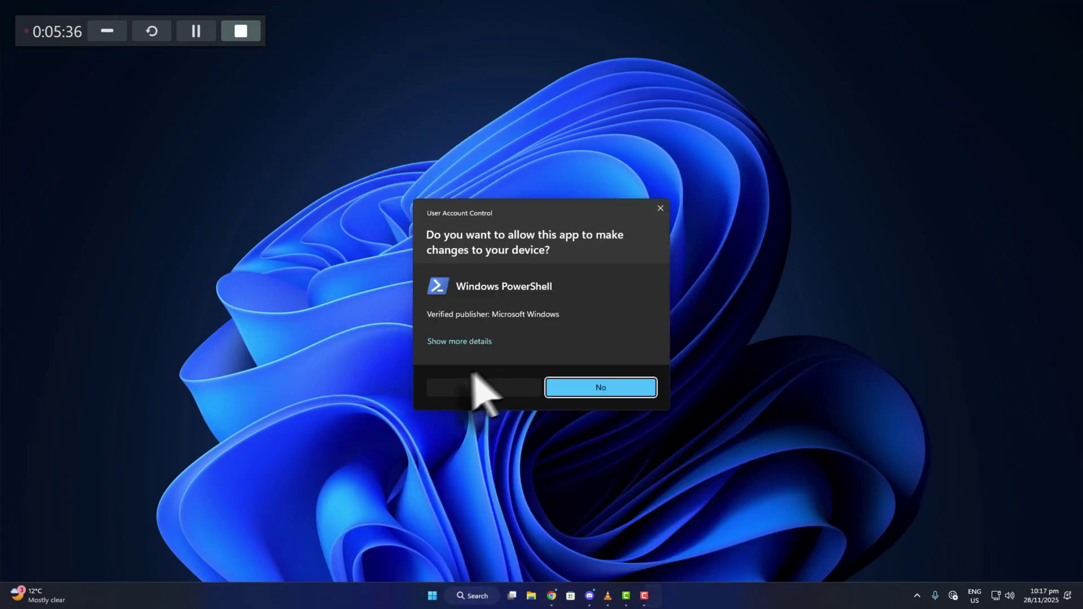
key(alt+y)
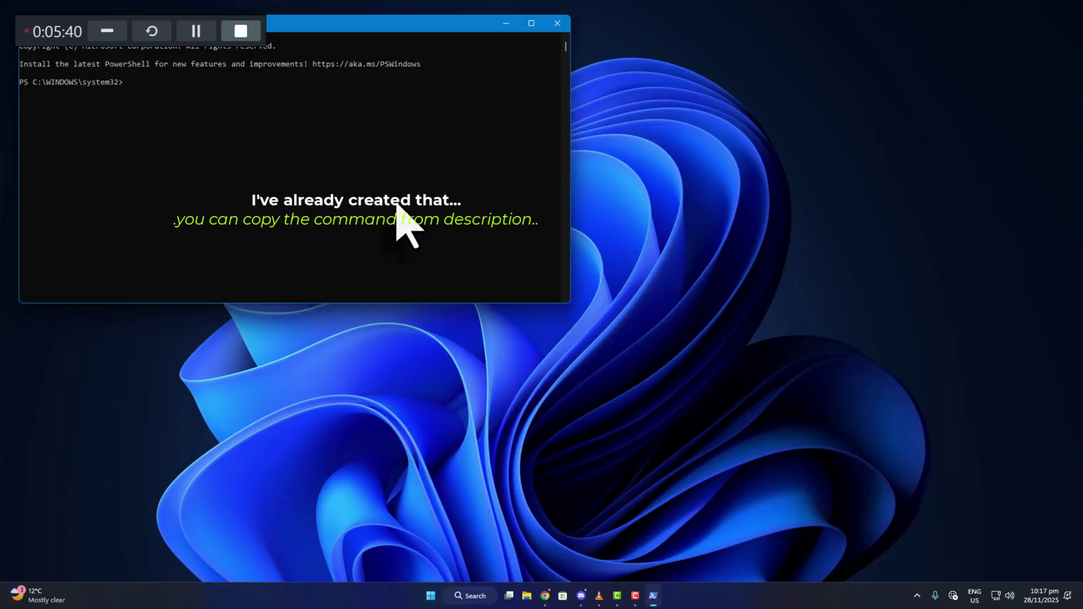
Step: Close PowerShell and bring up Edit power plan through a 'power' search
click(557, 23)
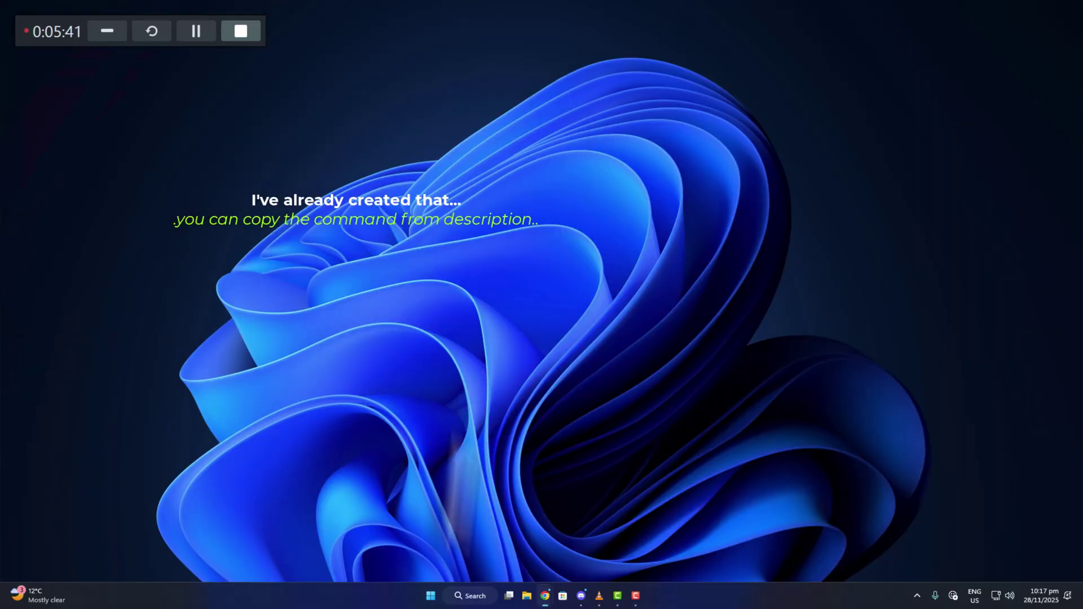
click(478, 599)
text(power)
key(Return)
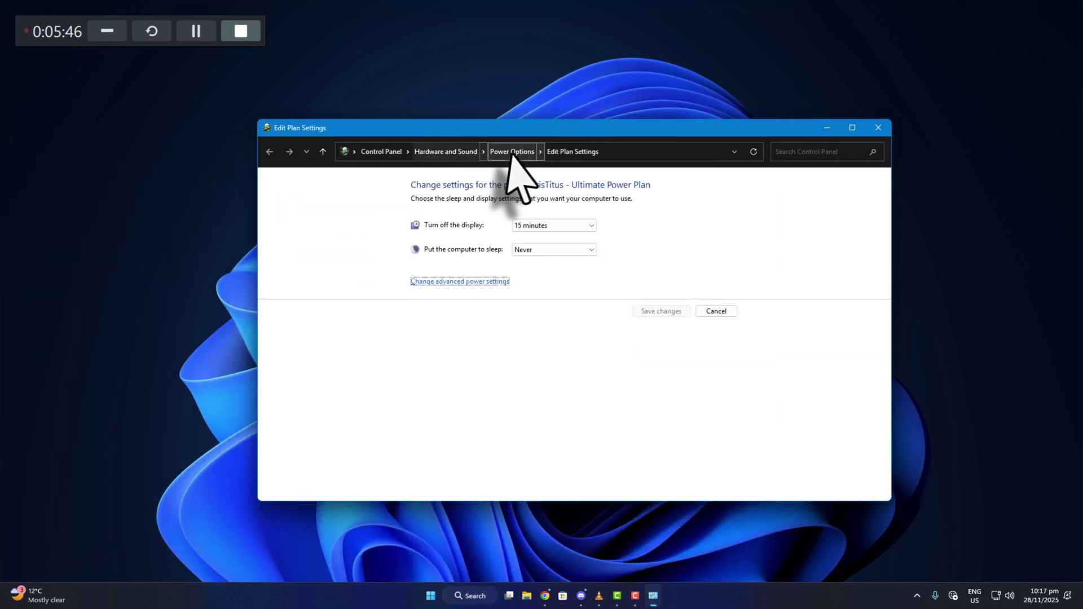
Step: Select Ultimate Performance as the active plan in Power Options, then close the window
click(511, 152)
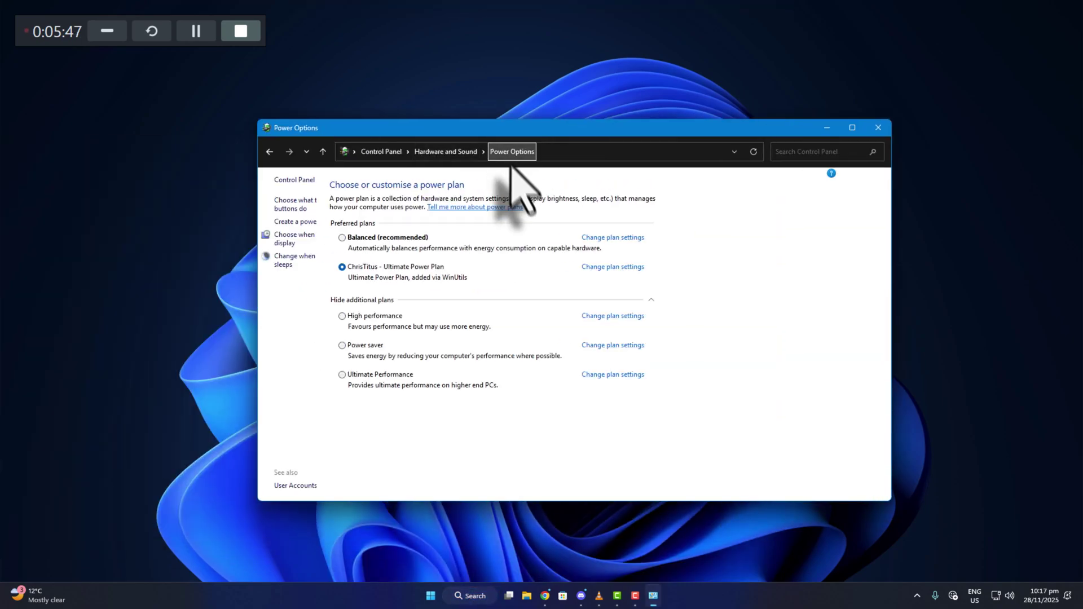
click(430, 375)
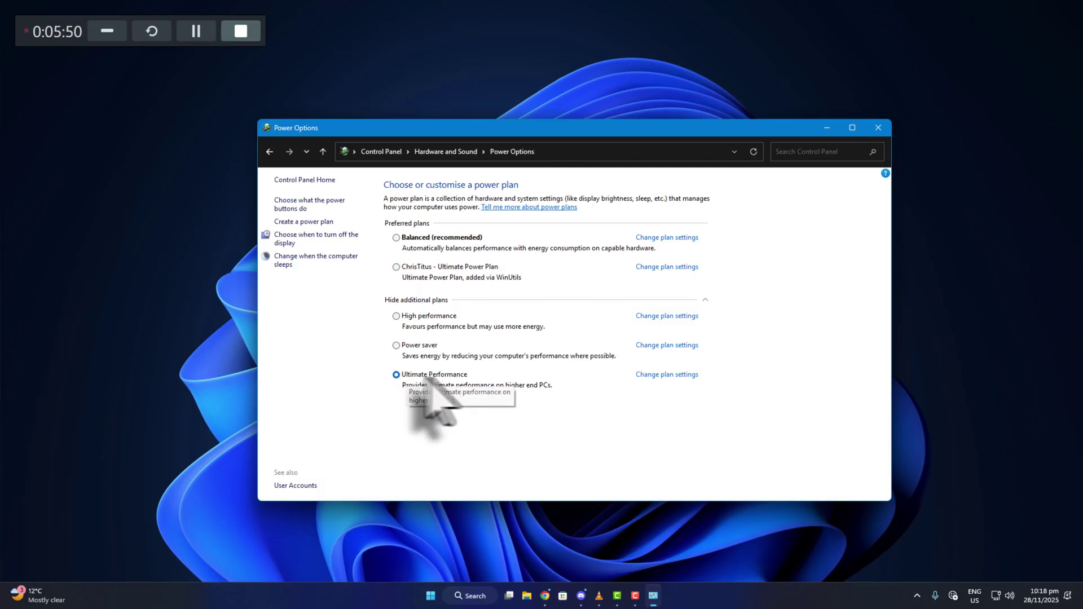
click(872, 131)
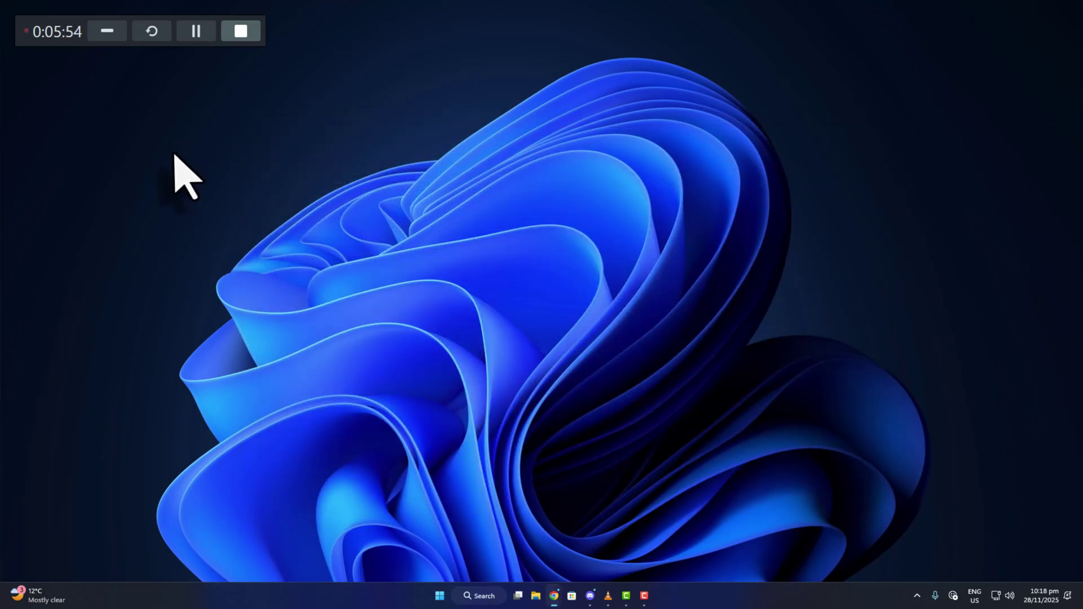